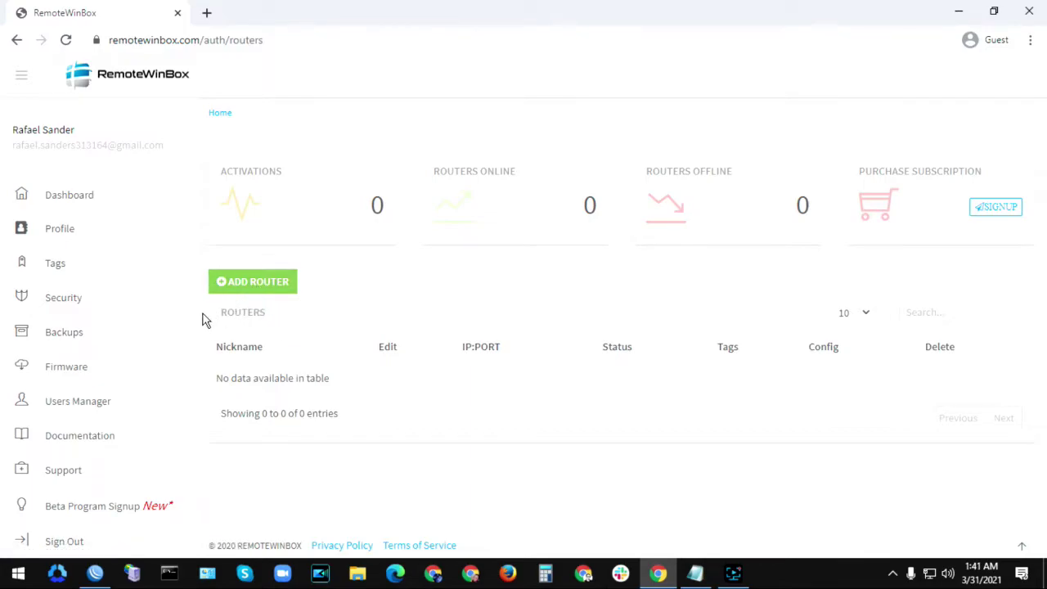
Step: Add a router nicknamed "For Winbox" with Winbox port 8291 and submit it
left_click(244, 290)
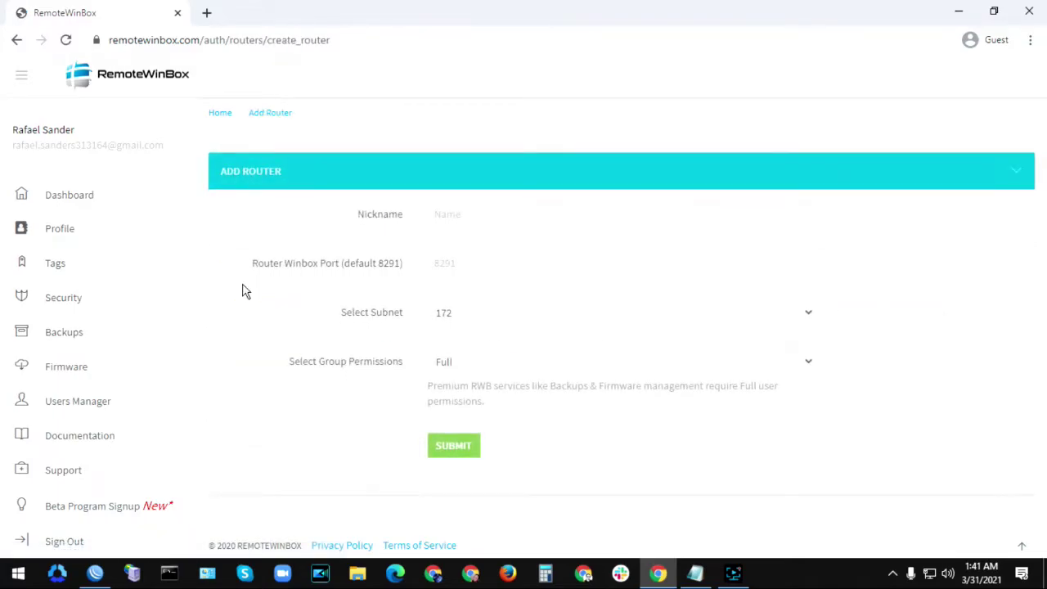
left_click(462, 215)
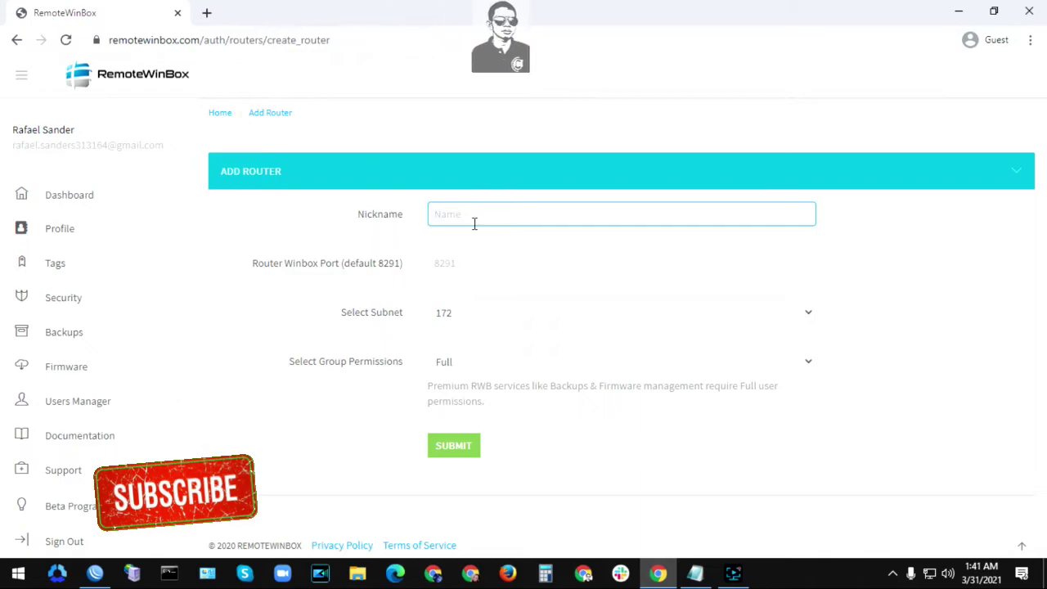
type("F")
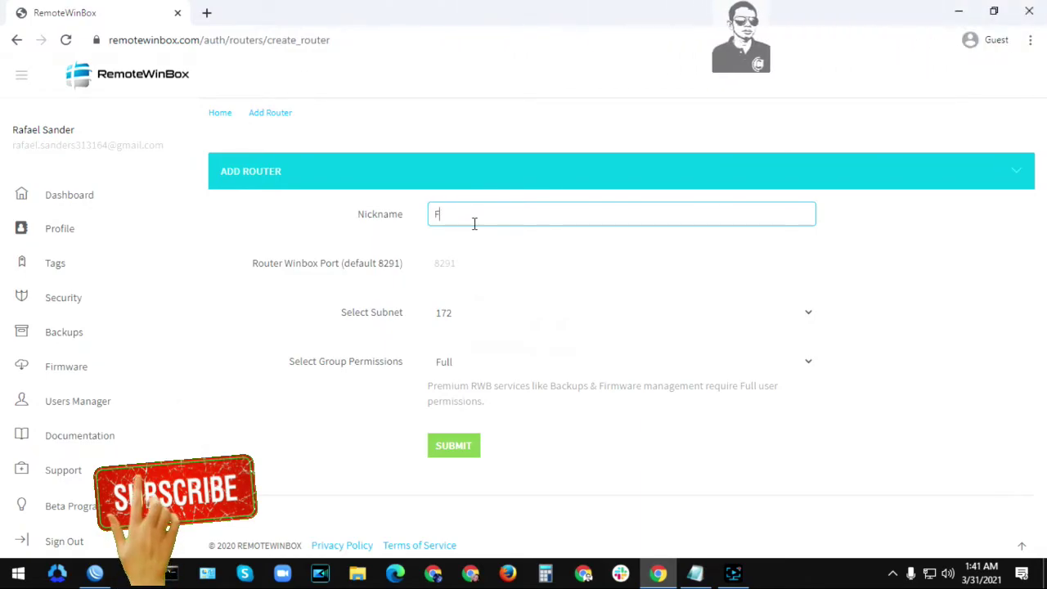
type("or W")
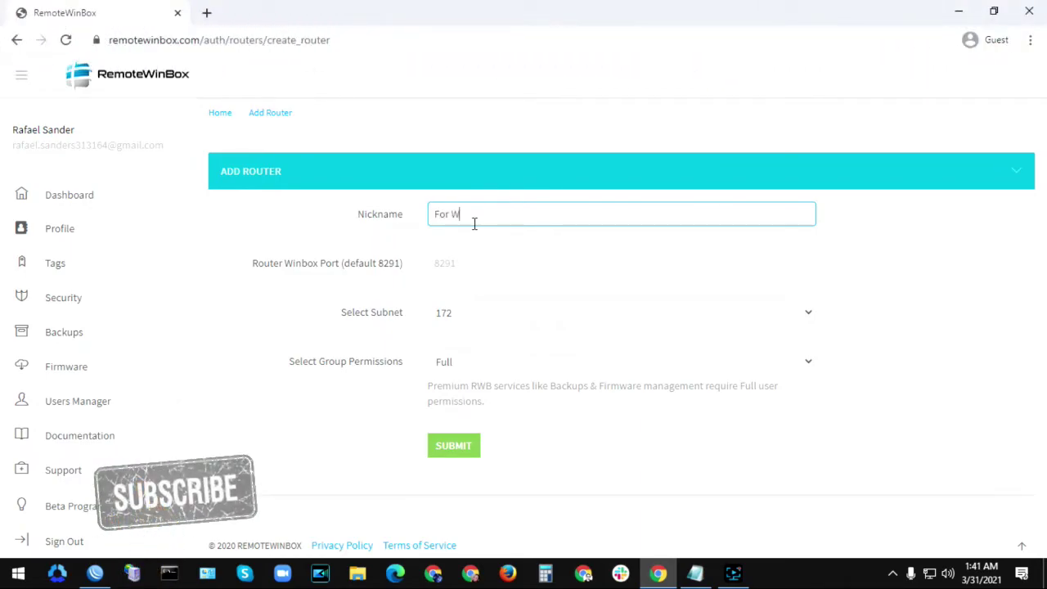
type("inbox")
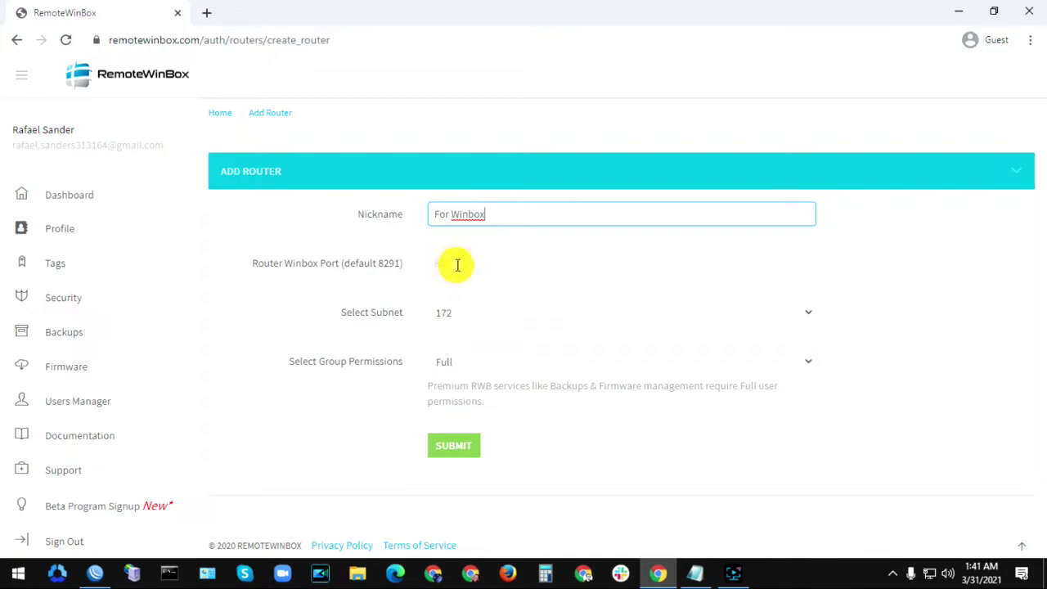
left_click(462, 264)
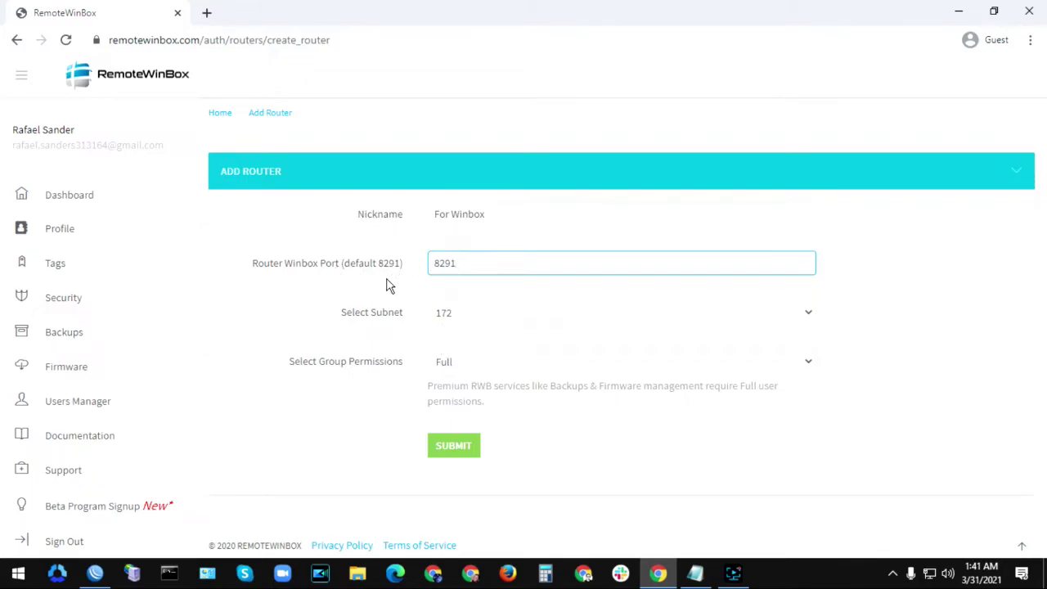
left_click(454, 446)
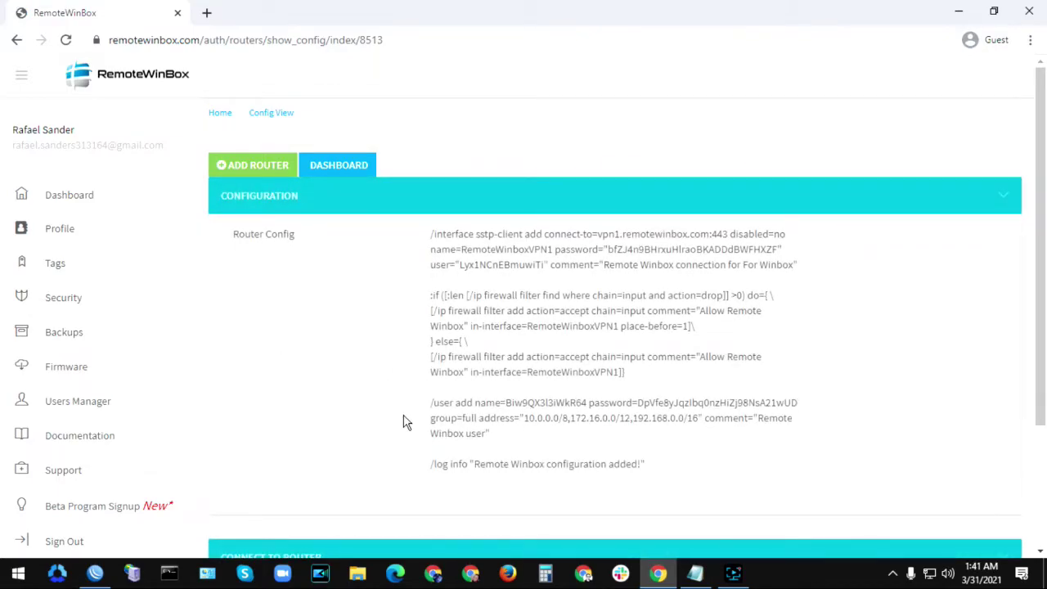
Step: Examine the generated router configuration script and the WinBox connection instructions for the For Winbox router
scroll(406, 422, "down", 1)
scroll(407, 429, "up", 1)
scroll(407, 427, "down", 2)
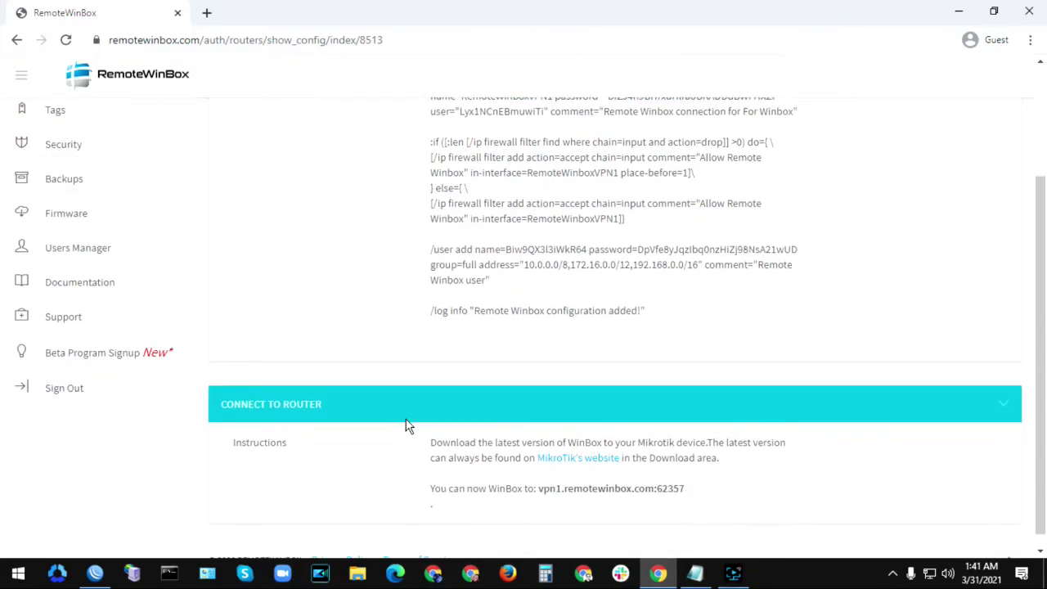
scroll(407, 425, "up", 1)
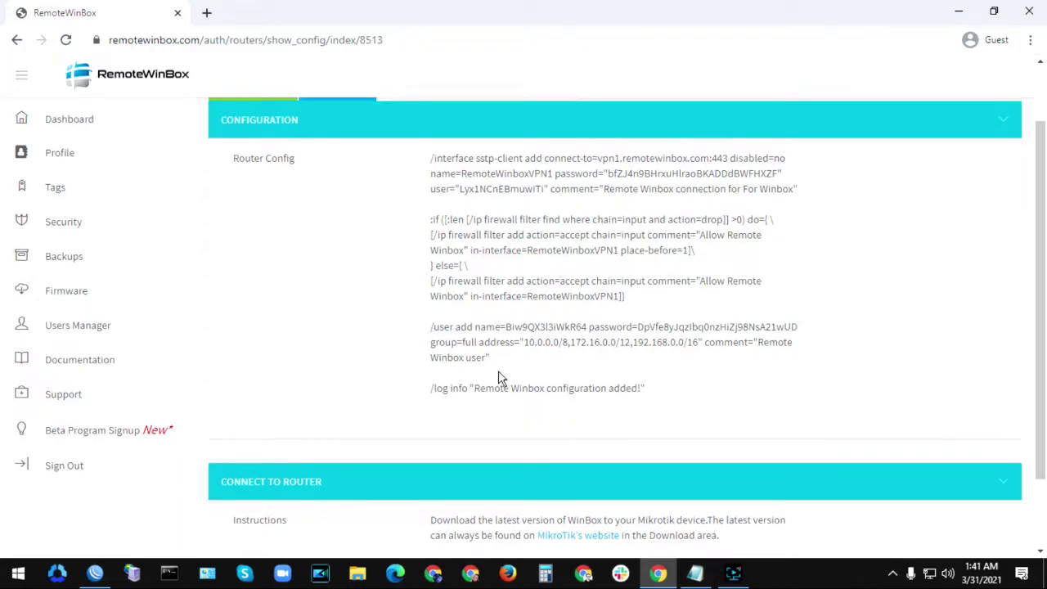
scroll(500, 378, "up", 1)
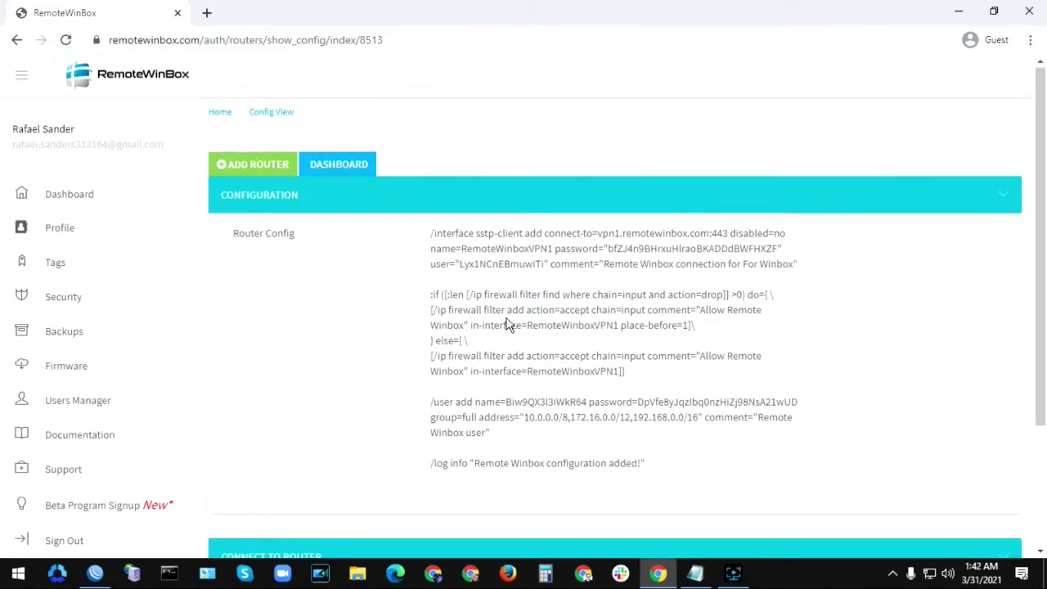
scroll(516, 323, "down", 2)
scroll(614, 336, "down", 1)
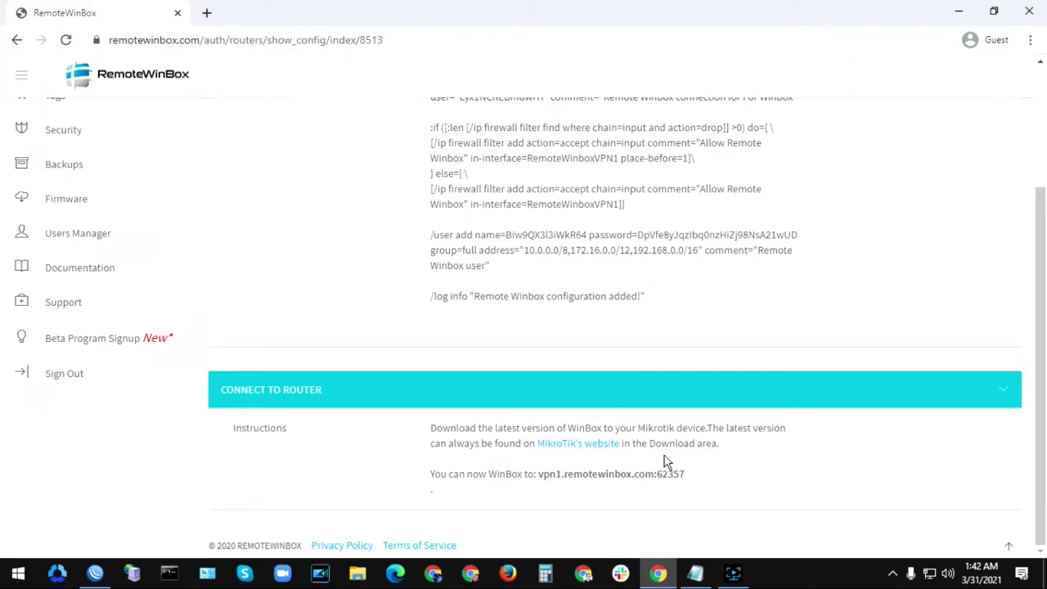
scroll(597, 412, "up", 2)
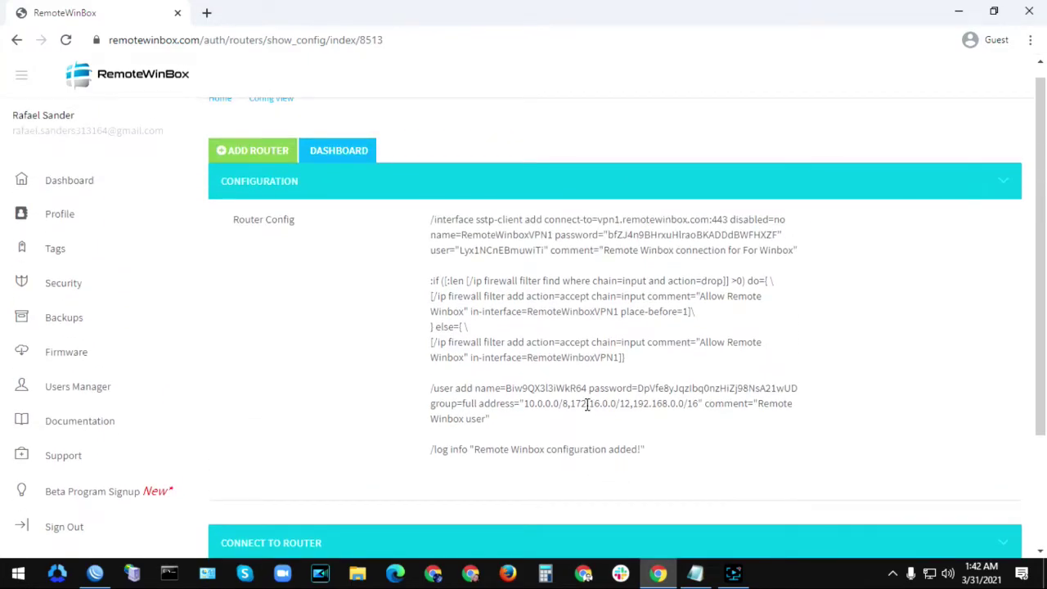
scroll(627, 450, "down", 2)
scroll(500, 335, "up", 2)
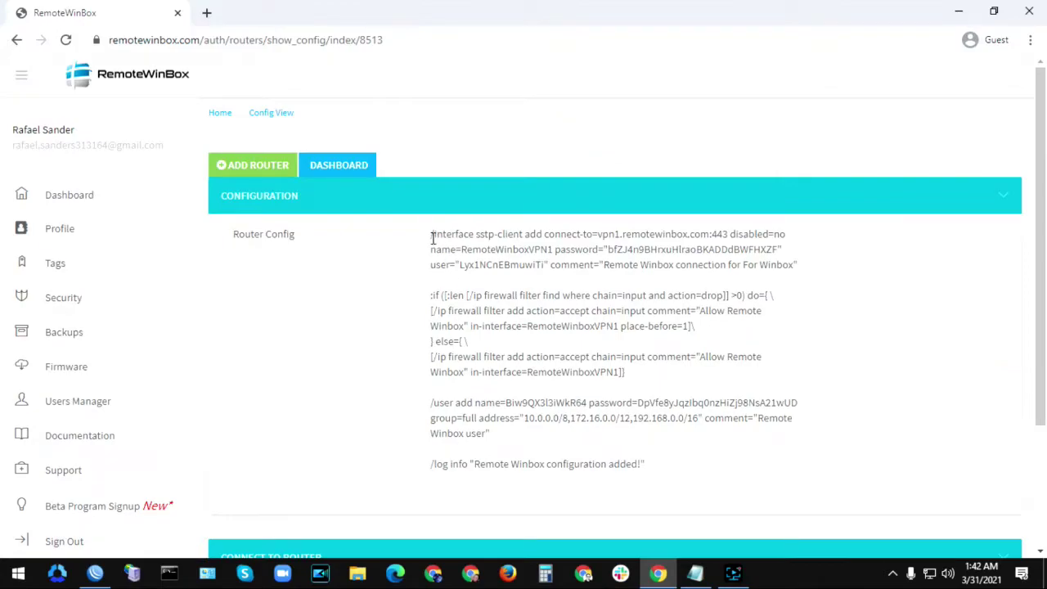
Step: Copy the entire generated router configuration script for the For Winbox router
left_click_drag(431, 235, 649, 464)
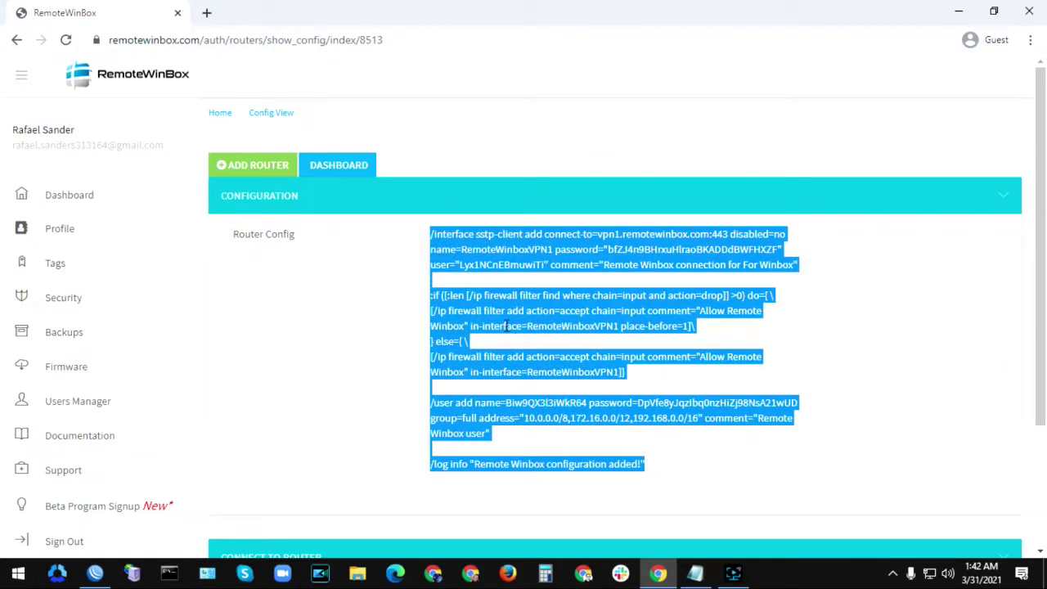
right_click(487, 307)
left_click(503, 319)
Step: Switch to WinBox and run the copied configuration script, including its VPN and user passwords, in a new terminal, then close the terminal
left_click(95, 576)
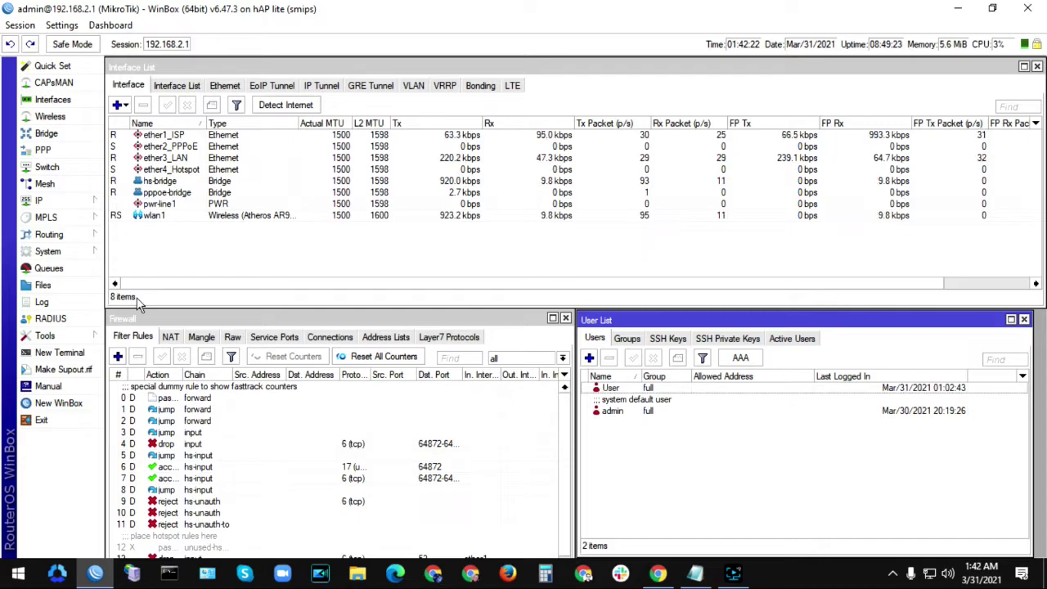
left_click(67, 354)
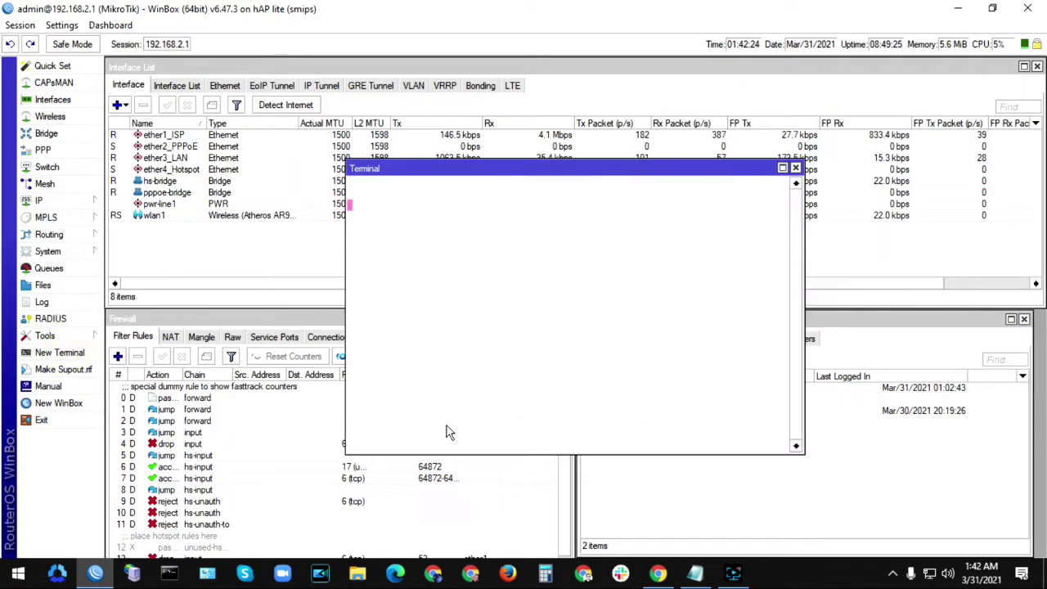
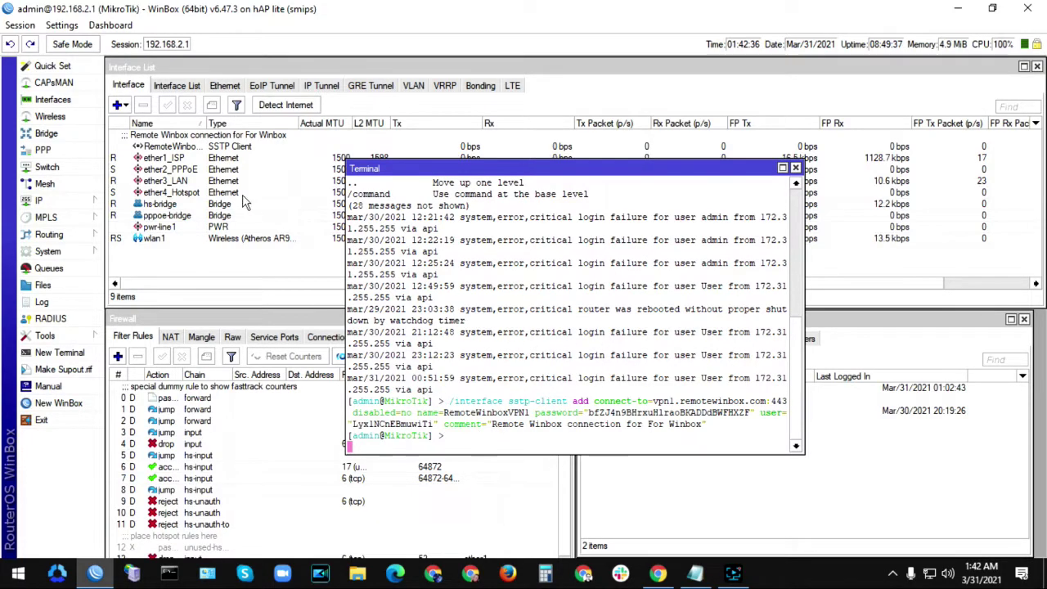
type(":if ([:len [/ip firewall filter find where chain=input and action=drop]] >0) do={ \\")
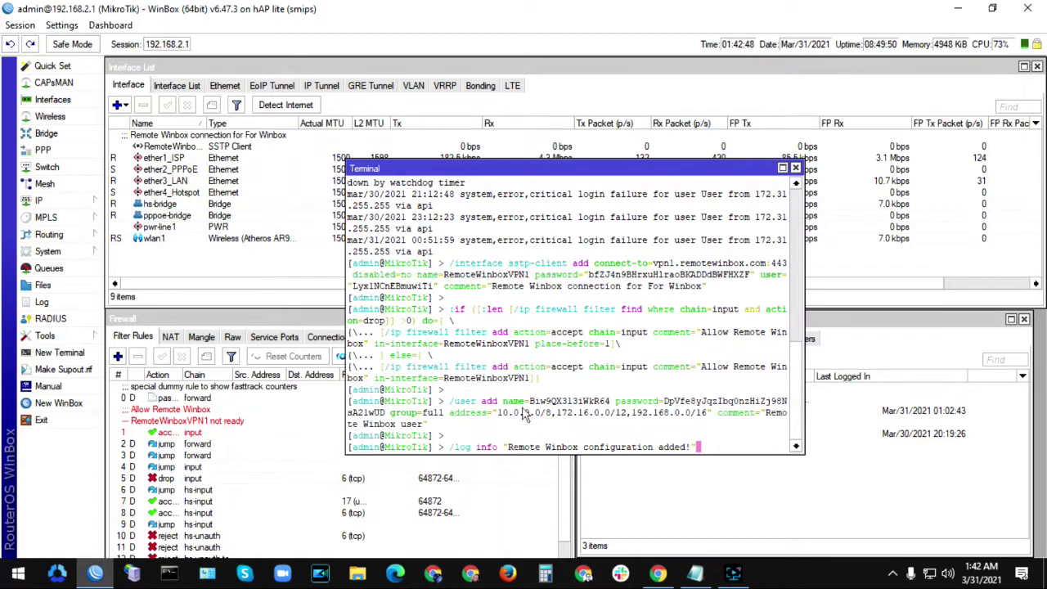
left_click_drag(671, 172, 438, 134)
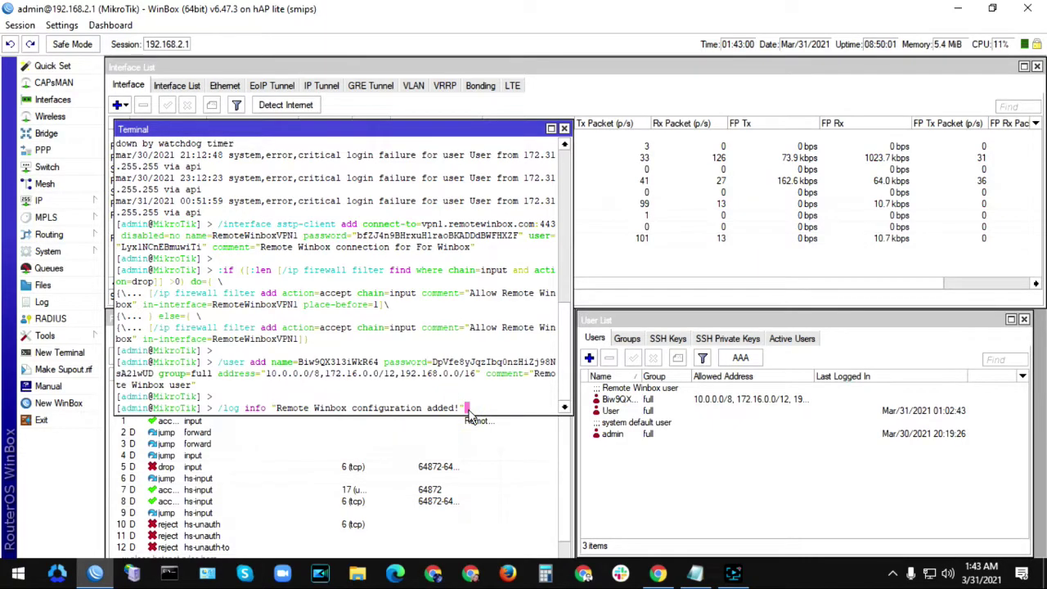
key("Return")
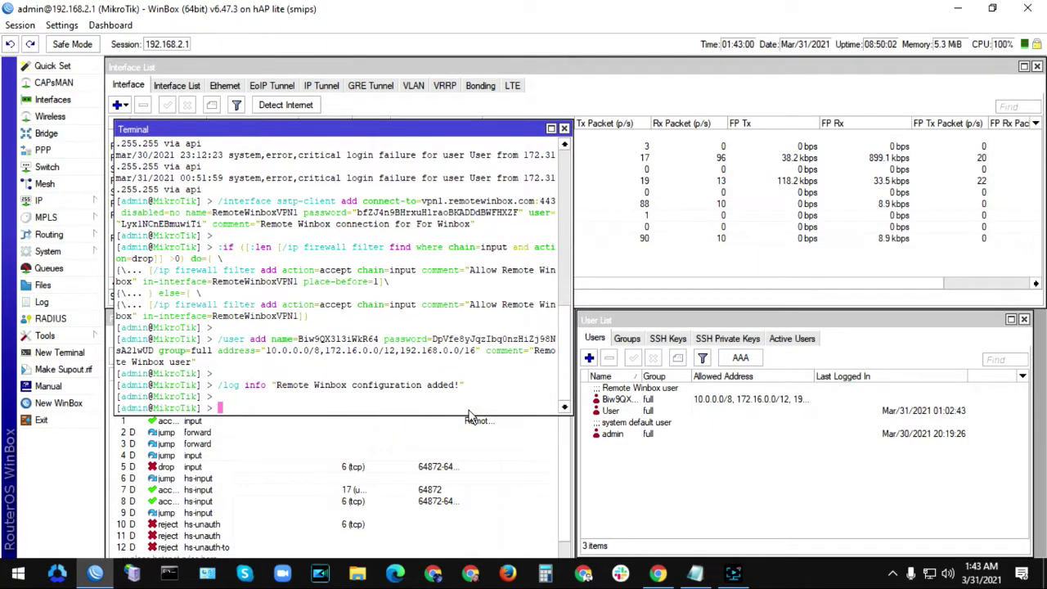
left_click(564, 130)
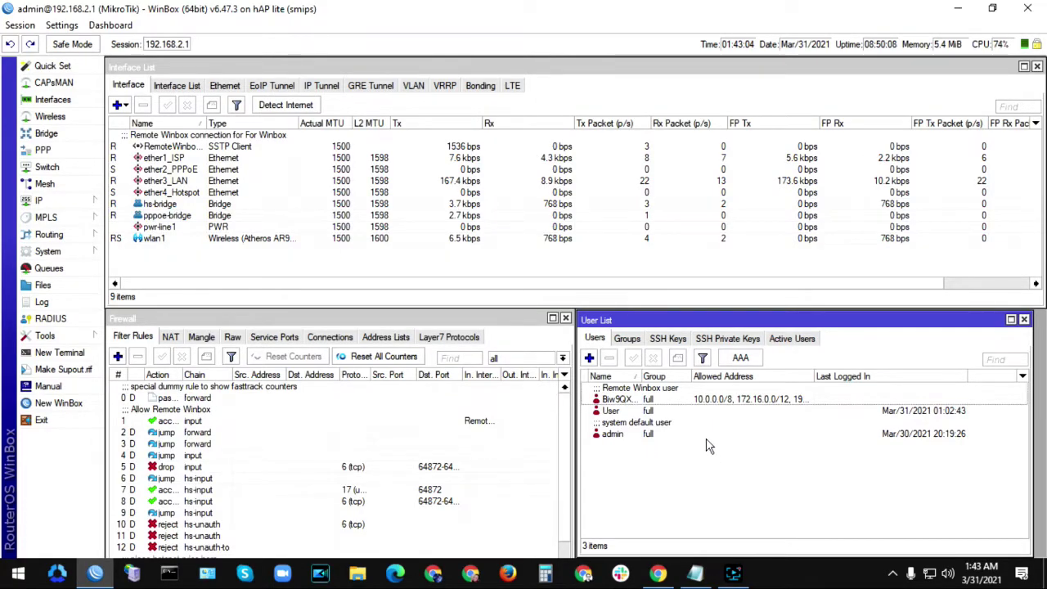
Step: Change the comment of the newly added remote user in the user list to "Remote Winbox"
left_click(644, 397)
double_click(643, 397)
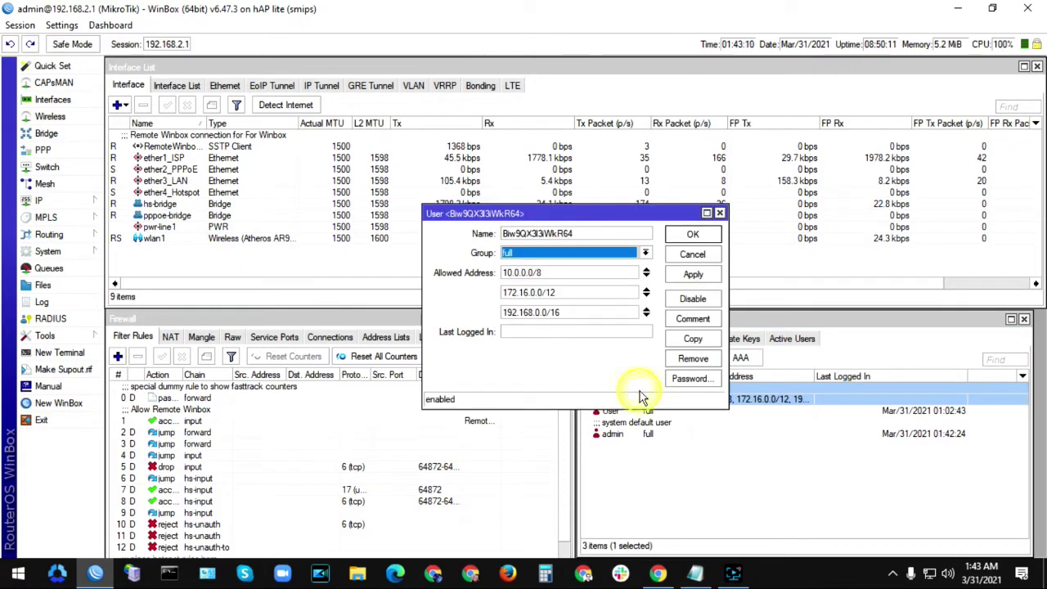
left_click(693, 320)
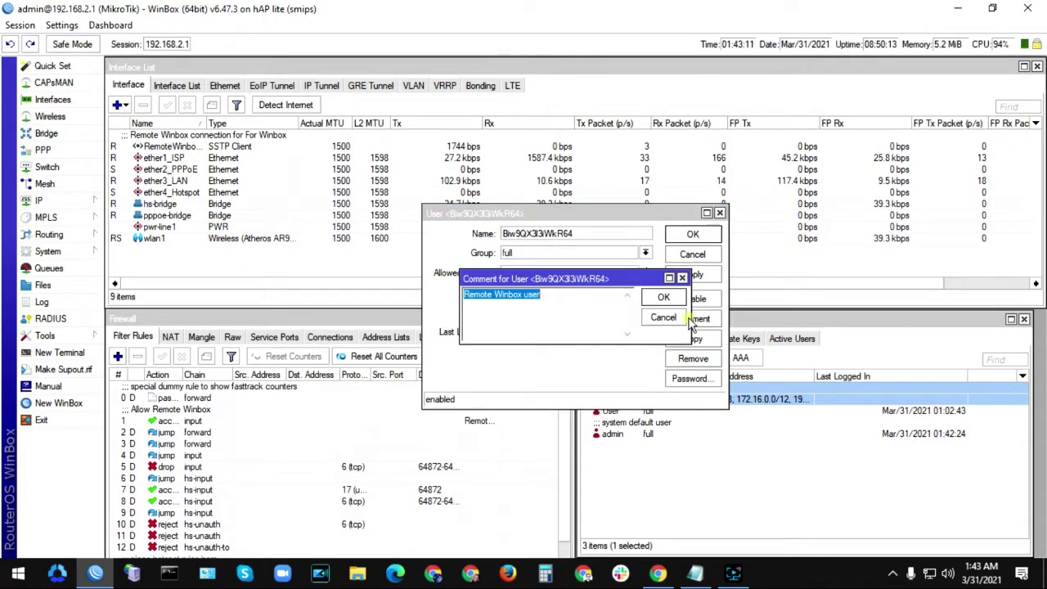
left_click(526, 306)
double_click(528, 301)
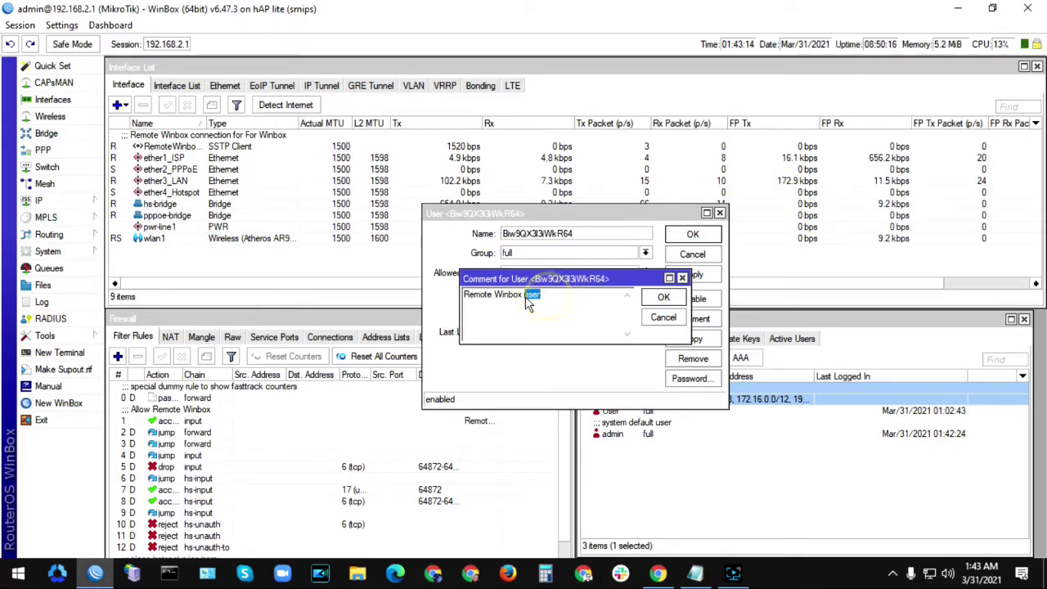
key("BackSpace")
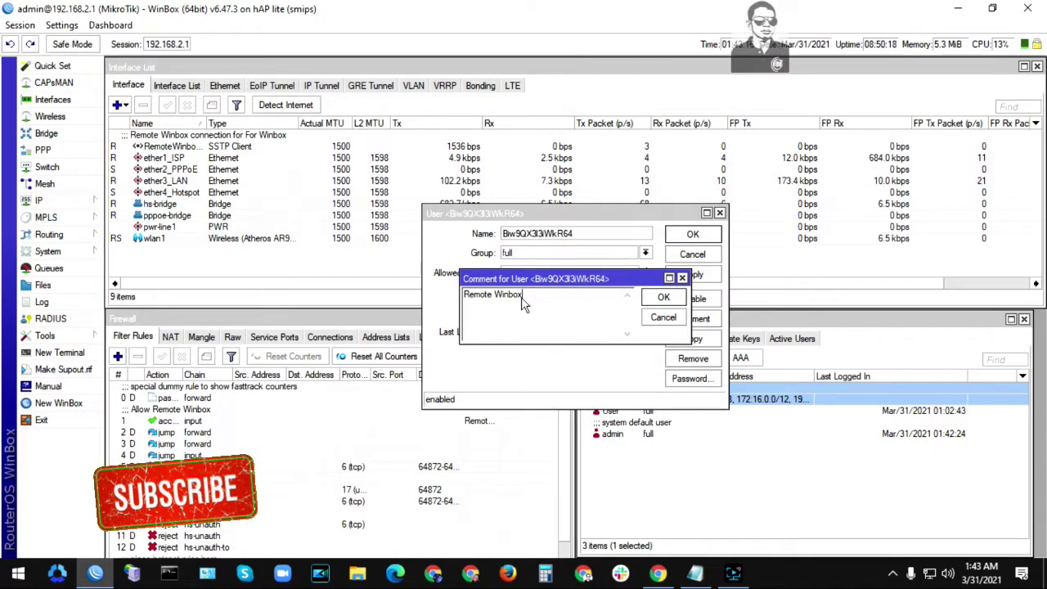
left_click(664, 298)
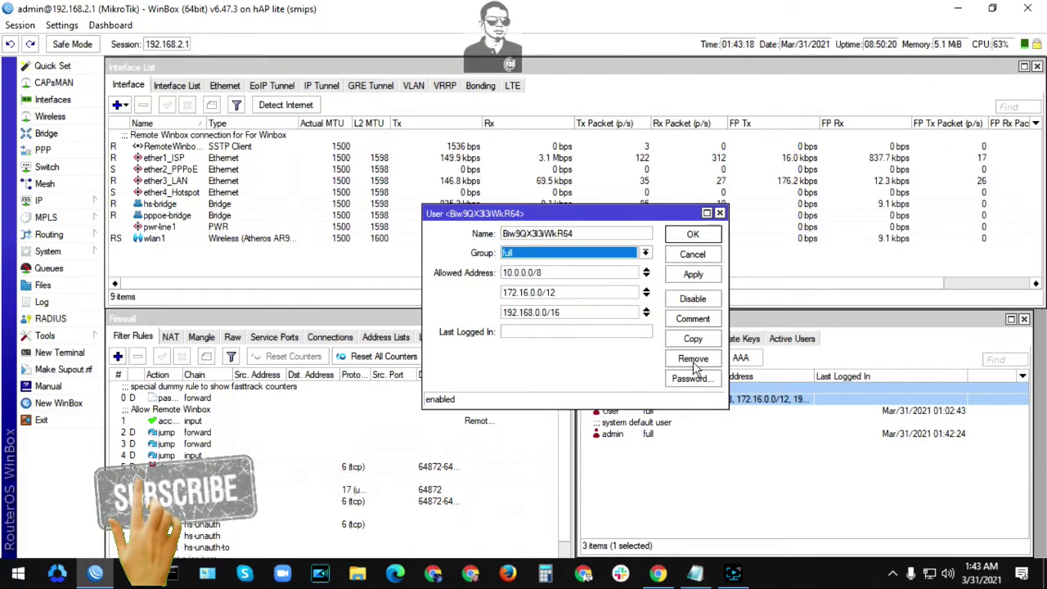
left_click(693, 235)
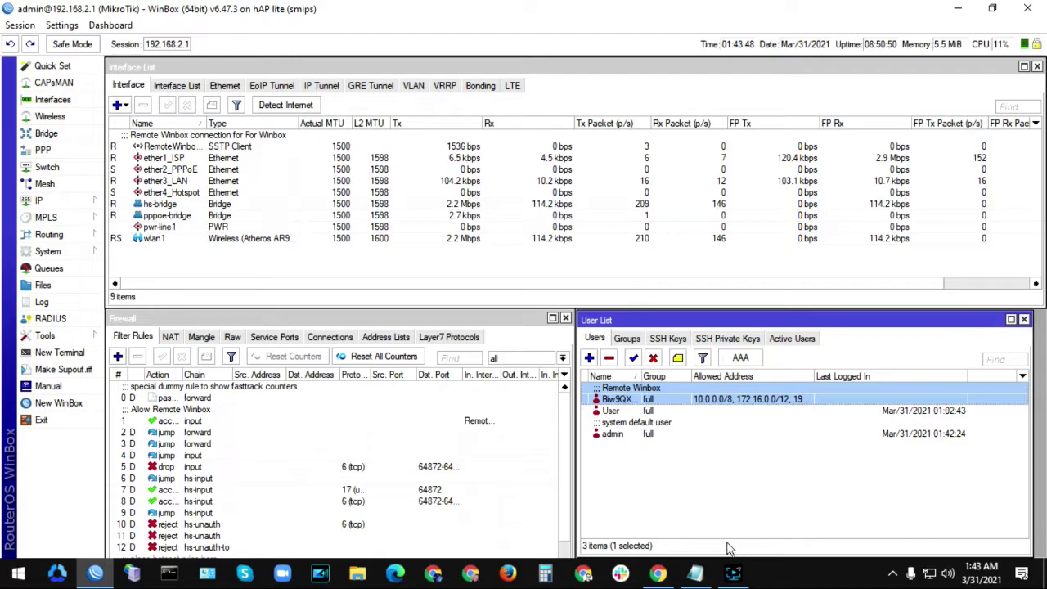
Step: Switch to the RemoteWinBox site in the browser, add a router nicknamed "For Mikhmon" with port 8728, and review its generated configuration and connection instructions
left_click(659, 576)
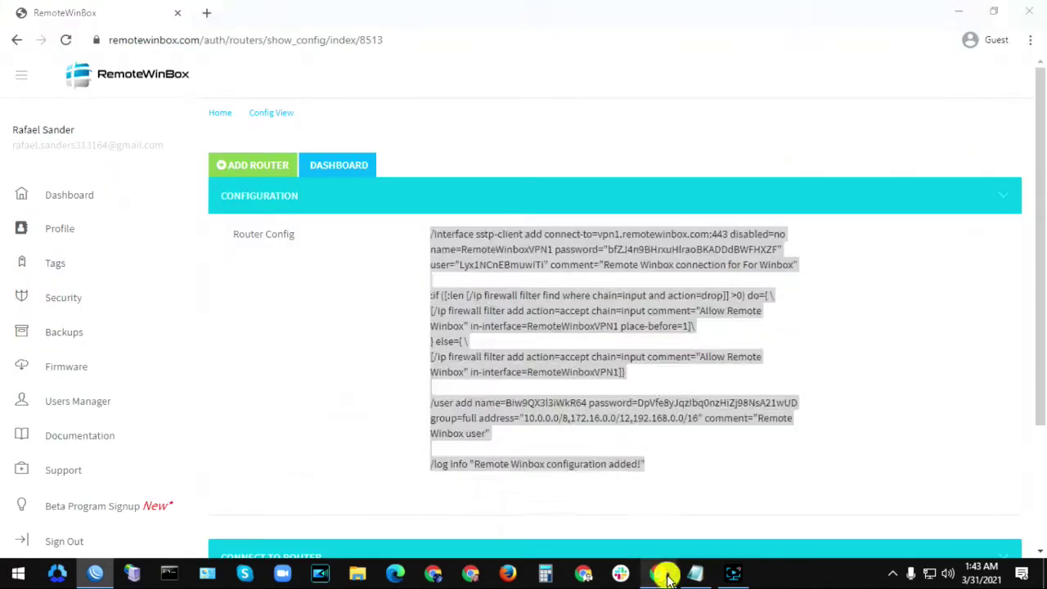
key("ctrl+a")
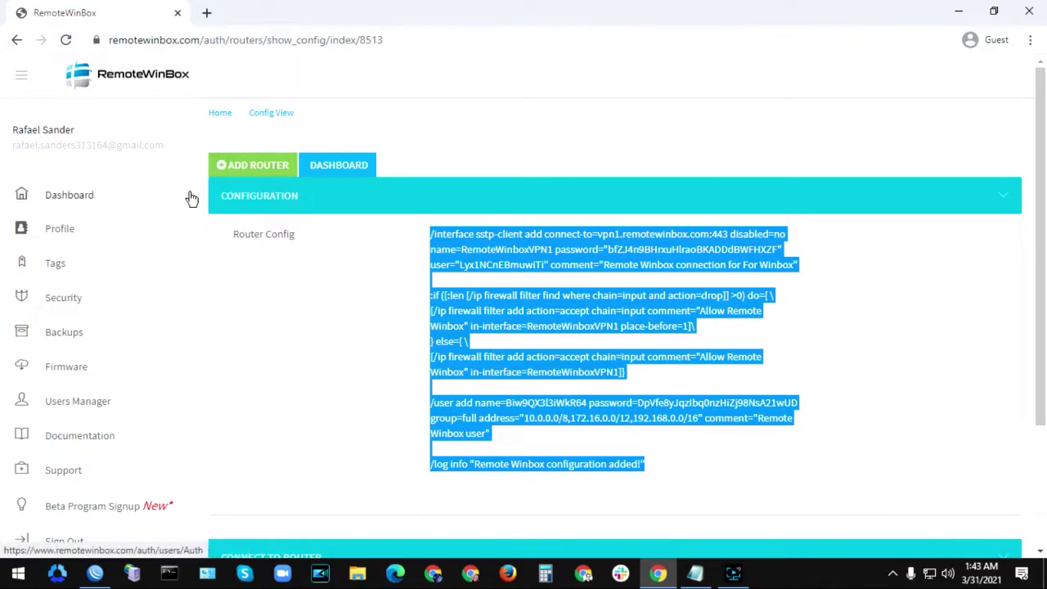
left_click(253, 170)
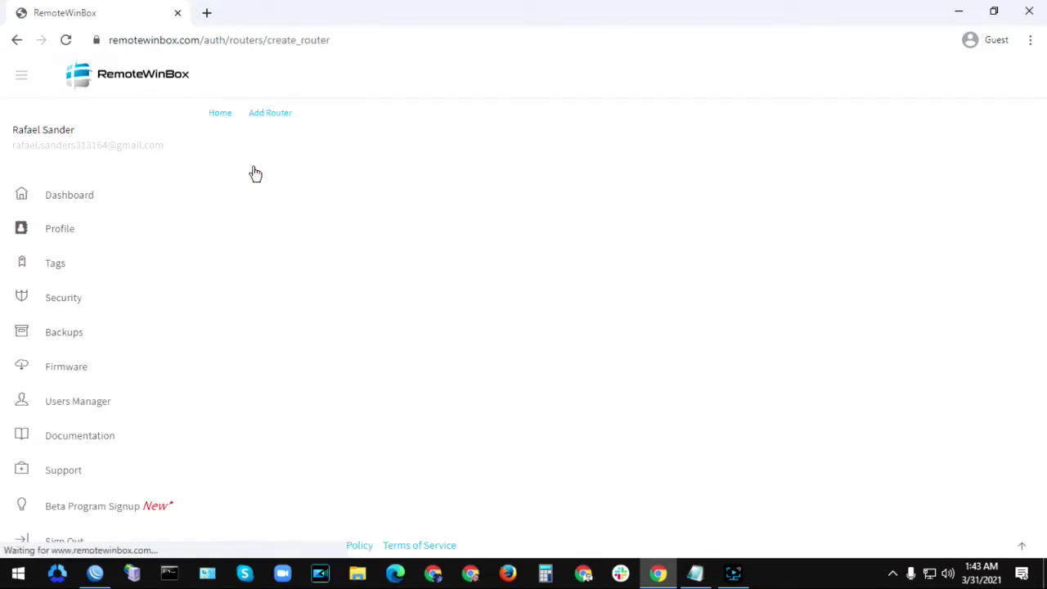
left_click(489, 217)
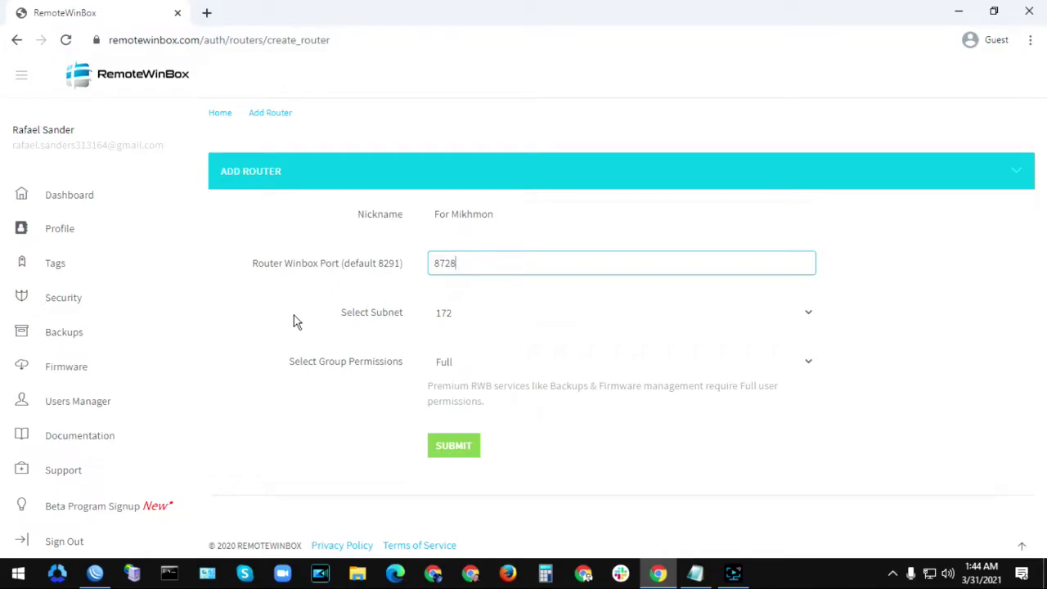
left_click(462, 452)
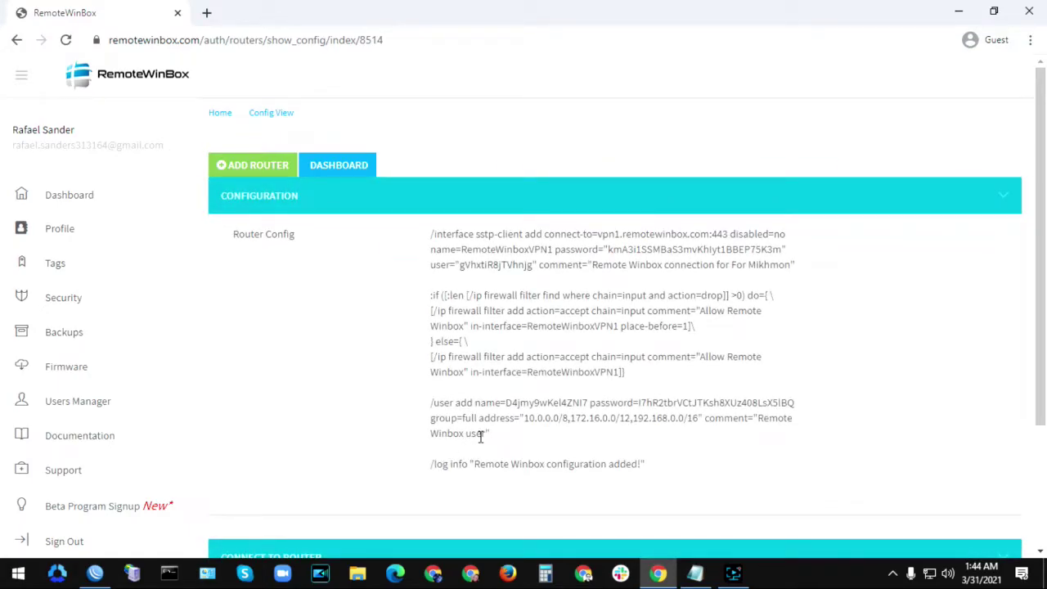
scroll(488, 423, "down", 2)
scroll(488, 426, "up", 1)
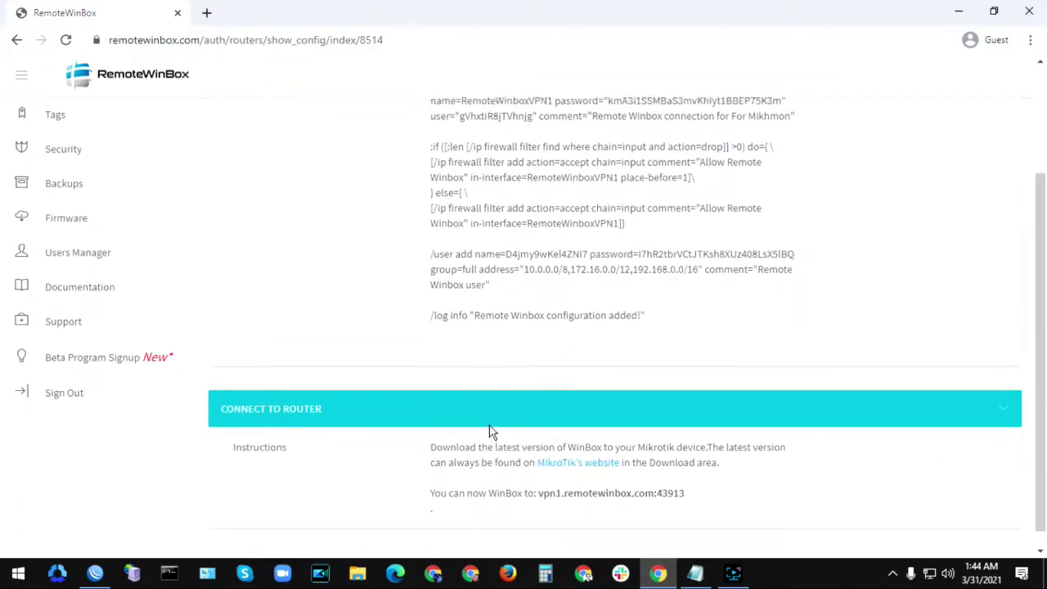
scroll(491, 433, "up", 1)
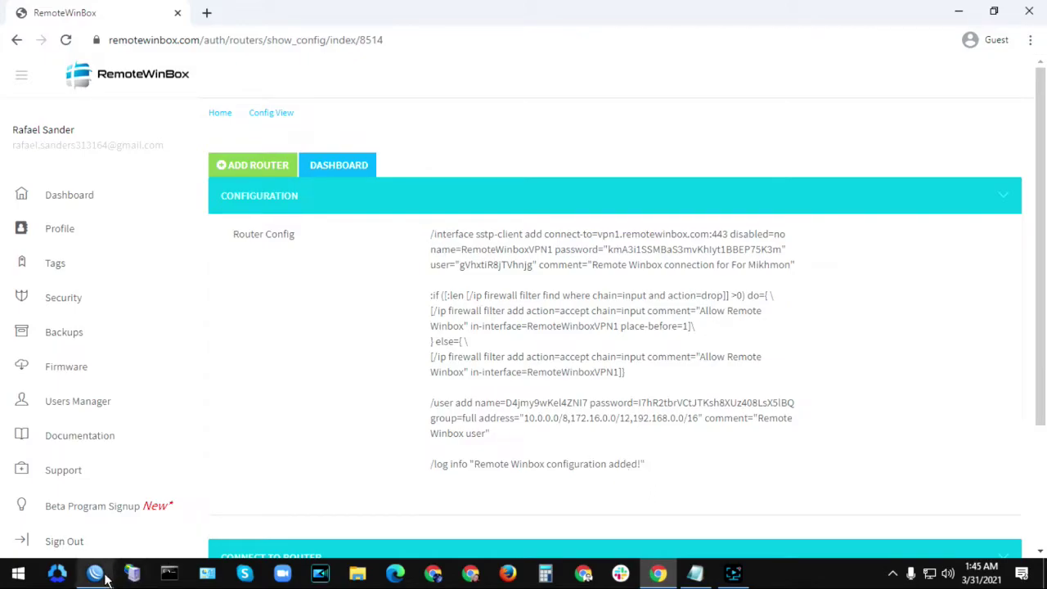
mouse_move(105, 579)
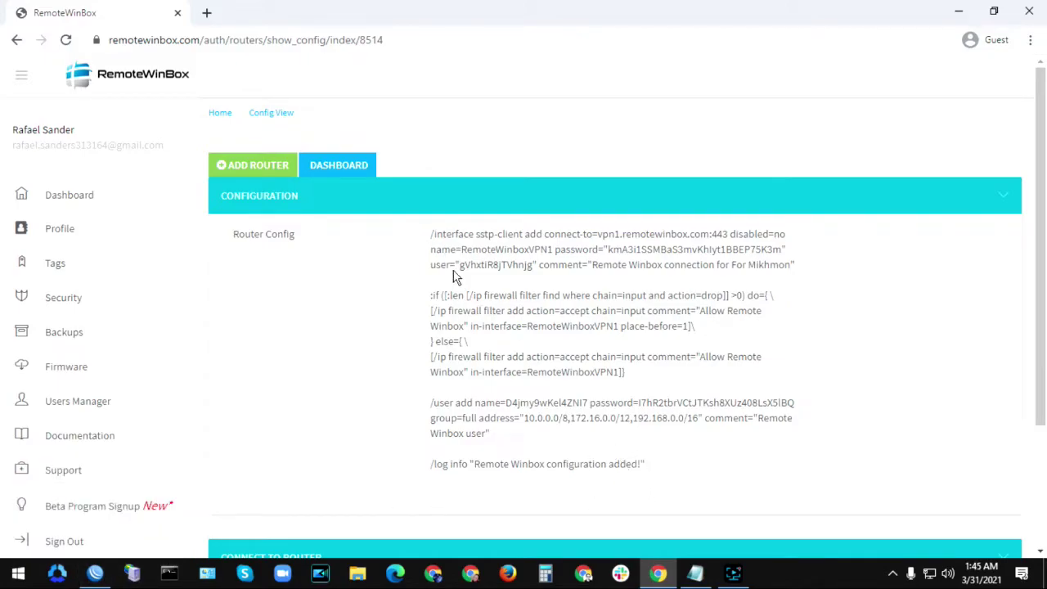
Step: Copy the For Mikhmon router configuration script, including its VPN and user passwords, into Notepad and delete the final /log info line
left_click_drag(429, 235, 648, 481)
right_click(650, 481)
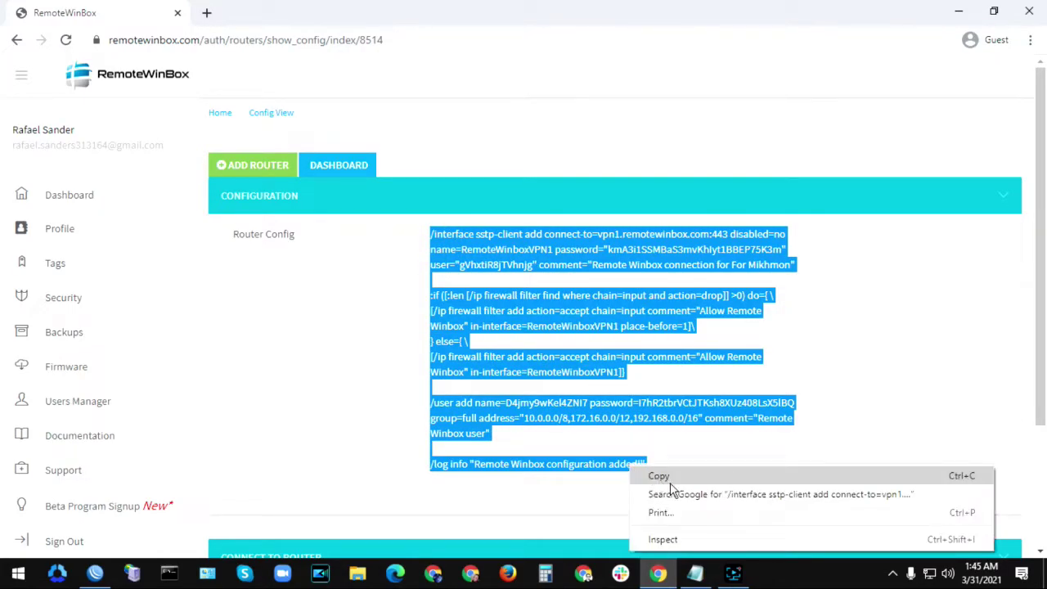
left_click(669, 480)
left_click(695, 573)
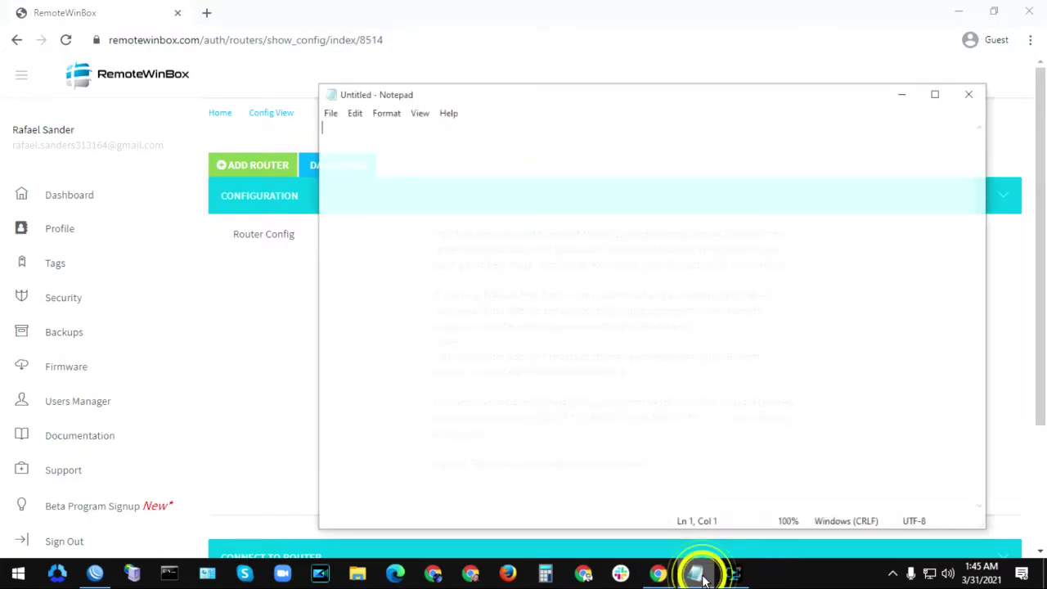
left_click(307, 106)
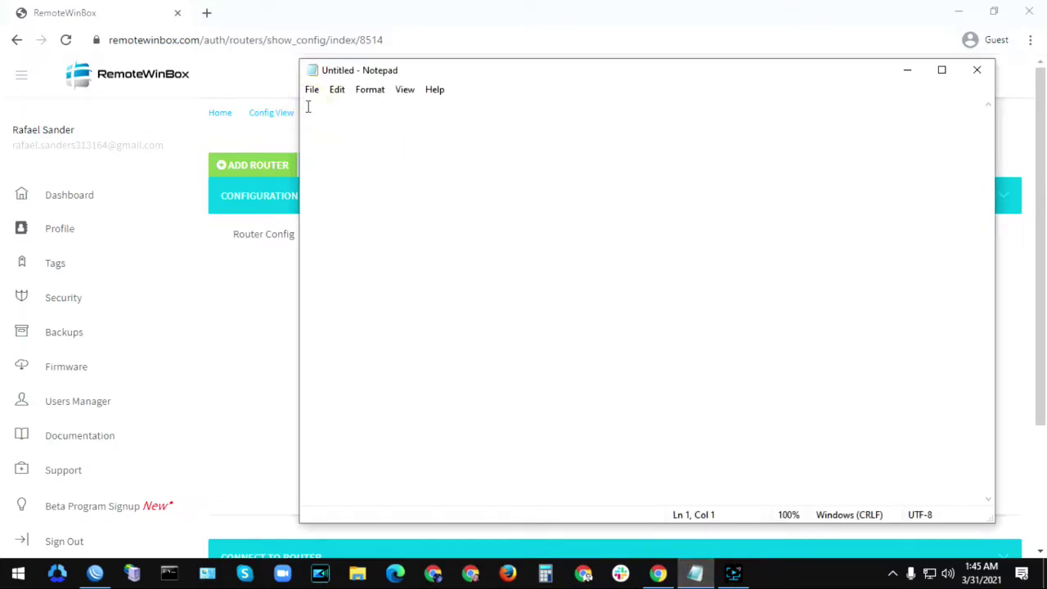
key("ctrl+v")
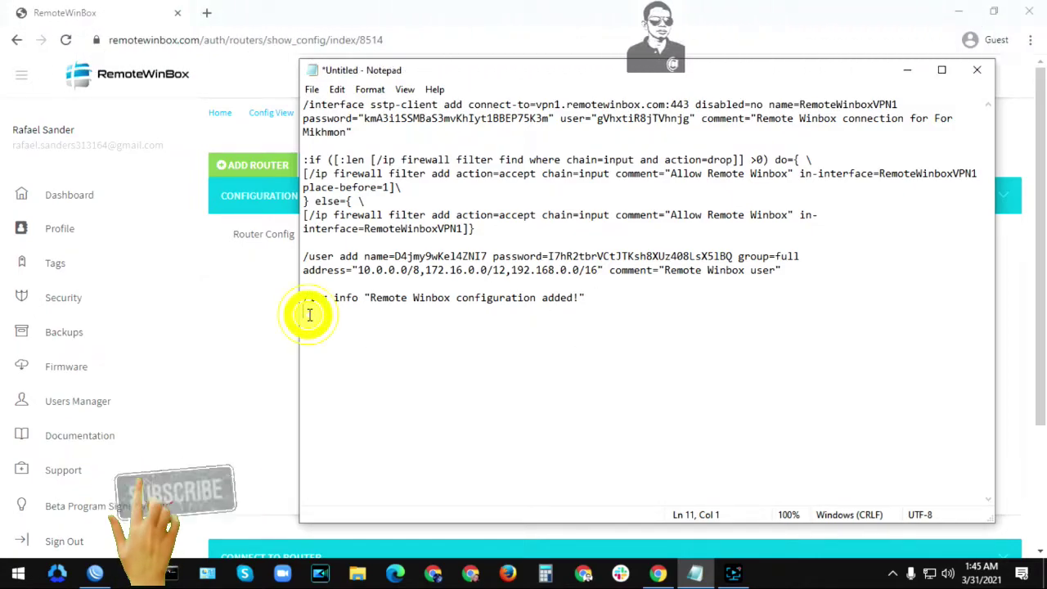
left_click_drag(303, 313, 302, 284)
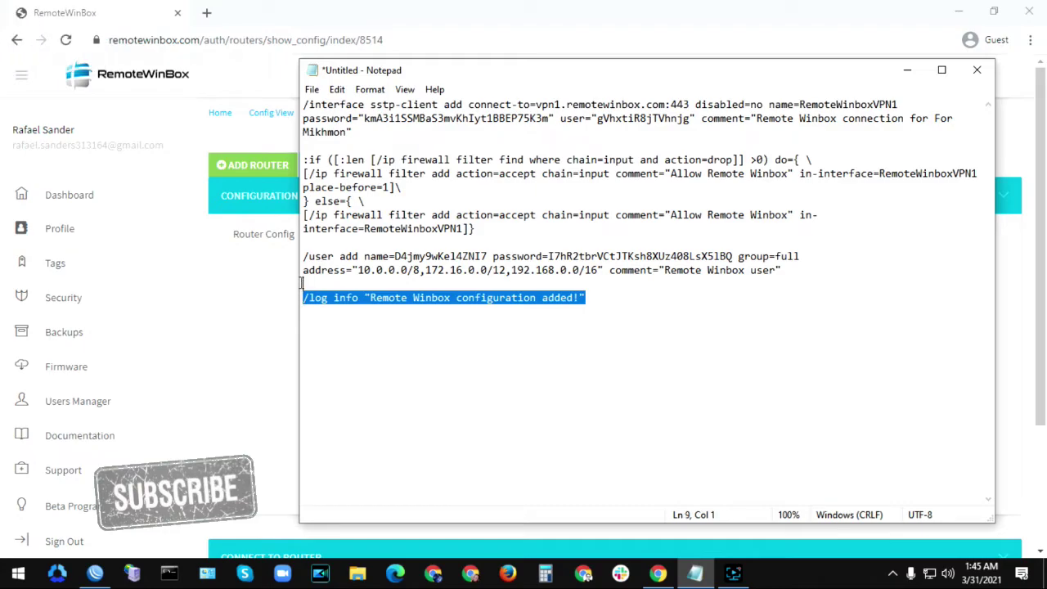
key("Delete")
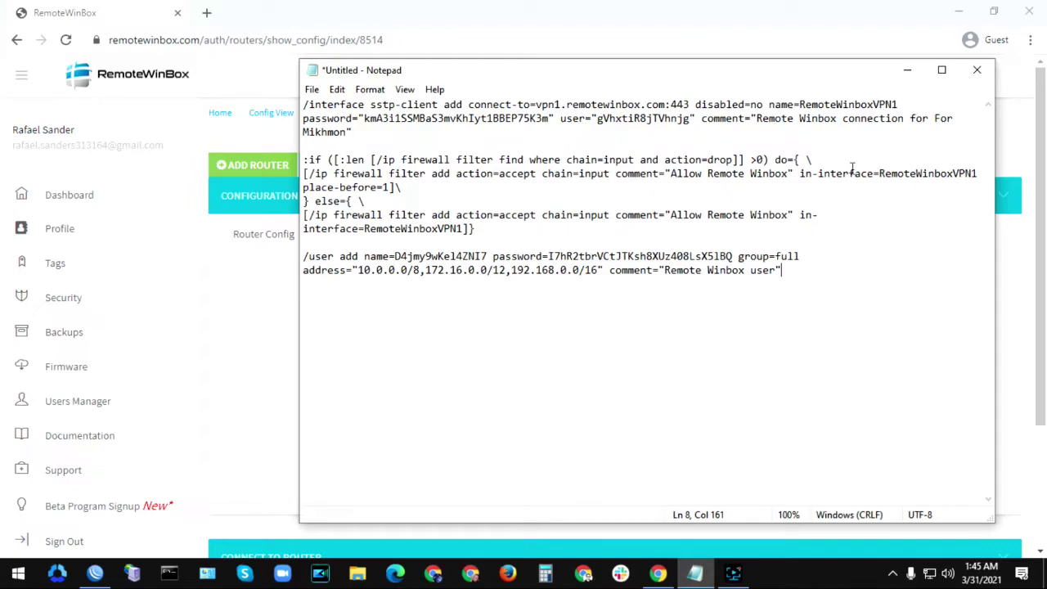
Step: Switch to WinBox and check the Allow Remote Winbox firewall rule's in-interface and the For Winbox SSTP client's name
left_click(898, 112)
left_click(893, 105)
left_click(95, 573)
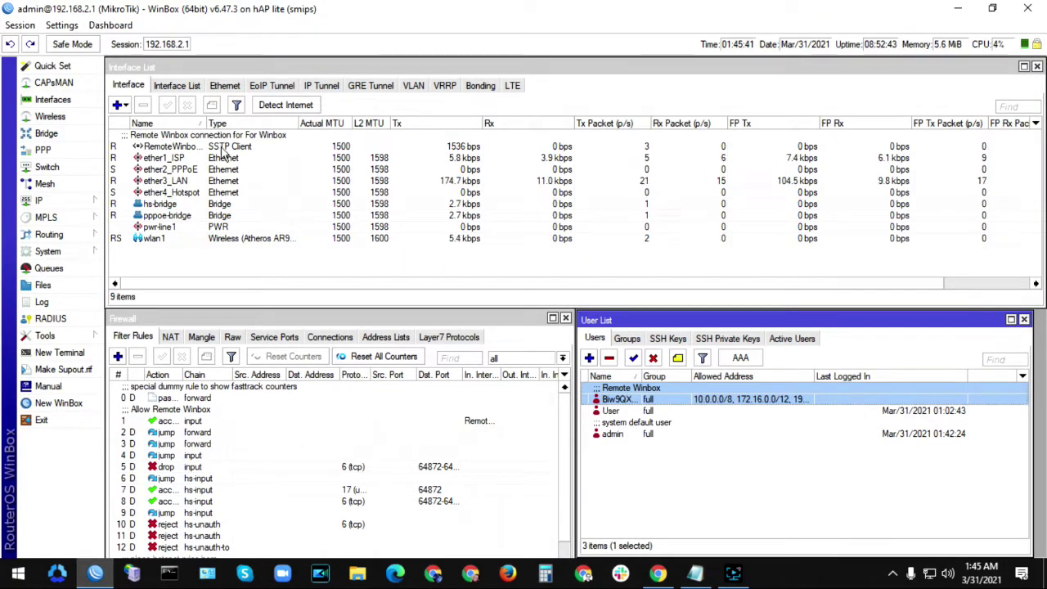
double_click(186, 420)
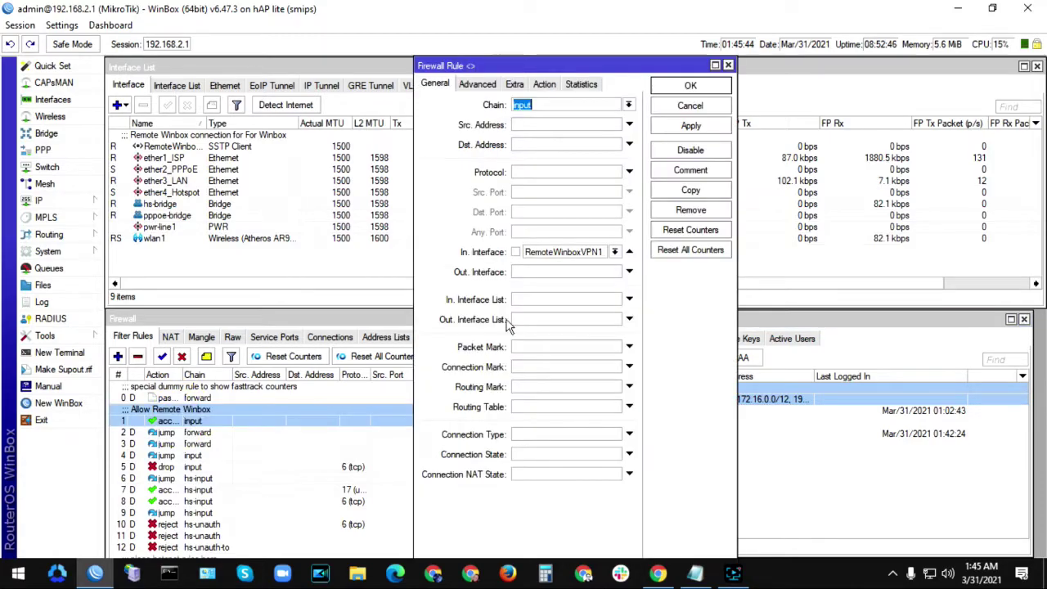
left_click(728, 66)
double_click(180, 146)
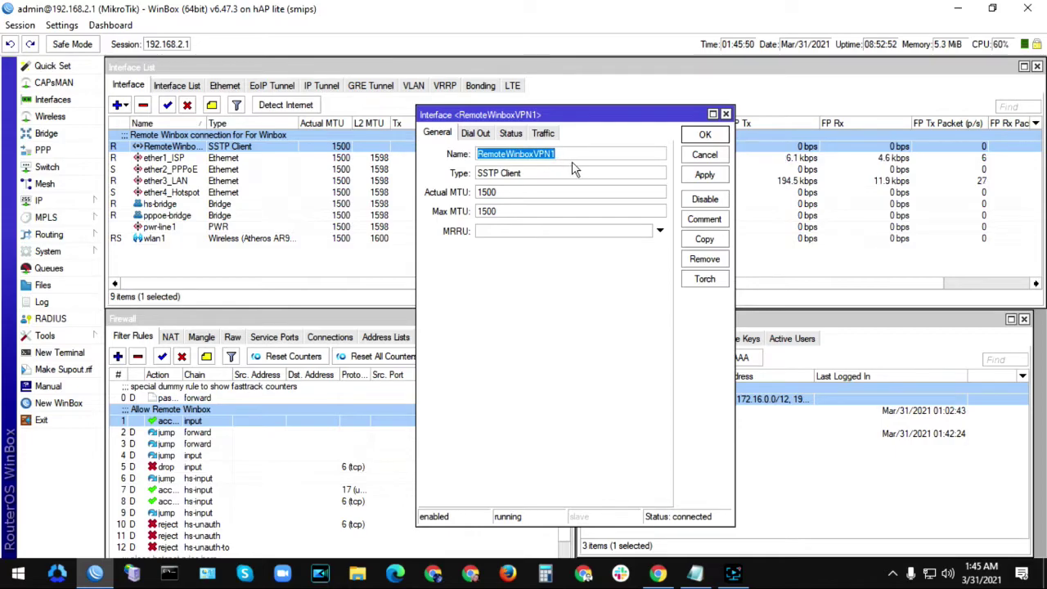
left_click(726, 114)
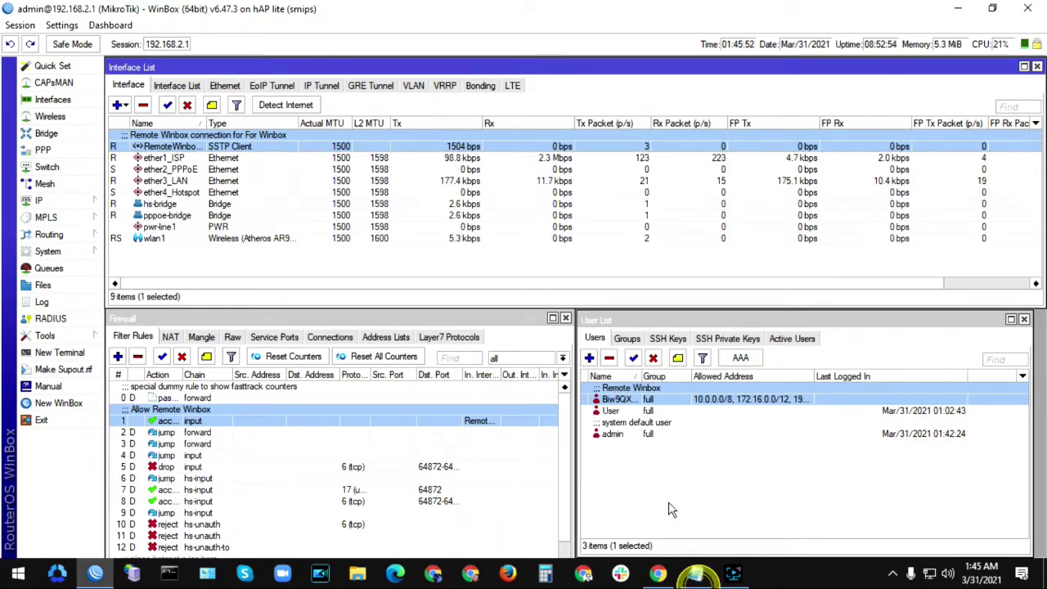
Step: Switch to Notepad and change the SSTP client name and both firewall in-interface values in the script to RemoteWinboxVPN2
left_click(695, 573)
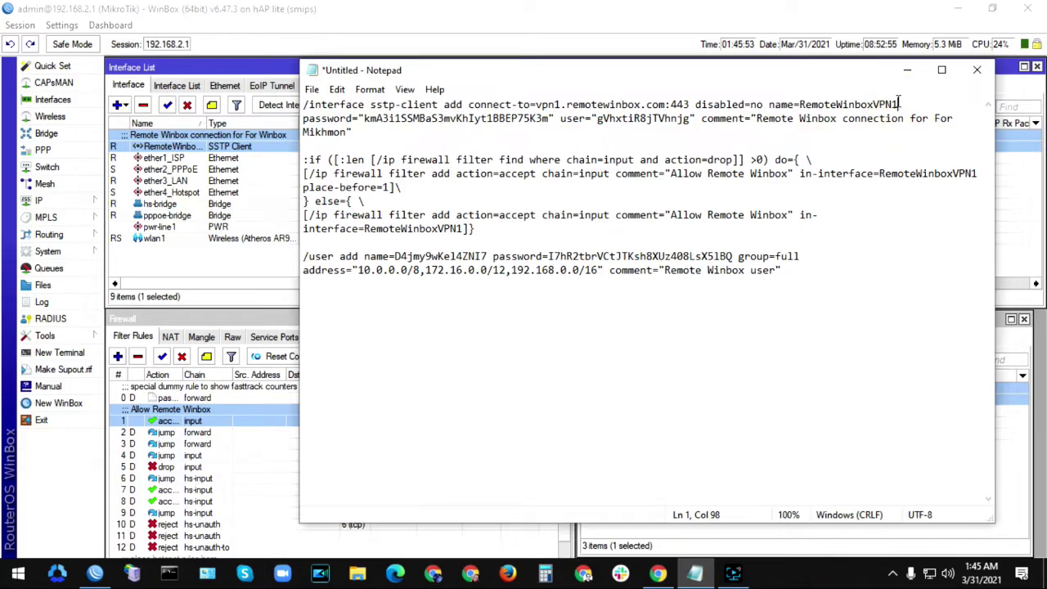
left_click_drag(898, 105, 892, 105)
type("2")
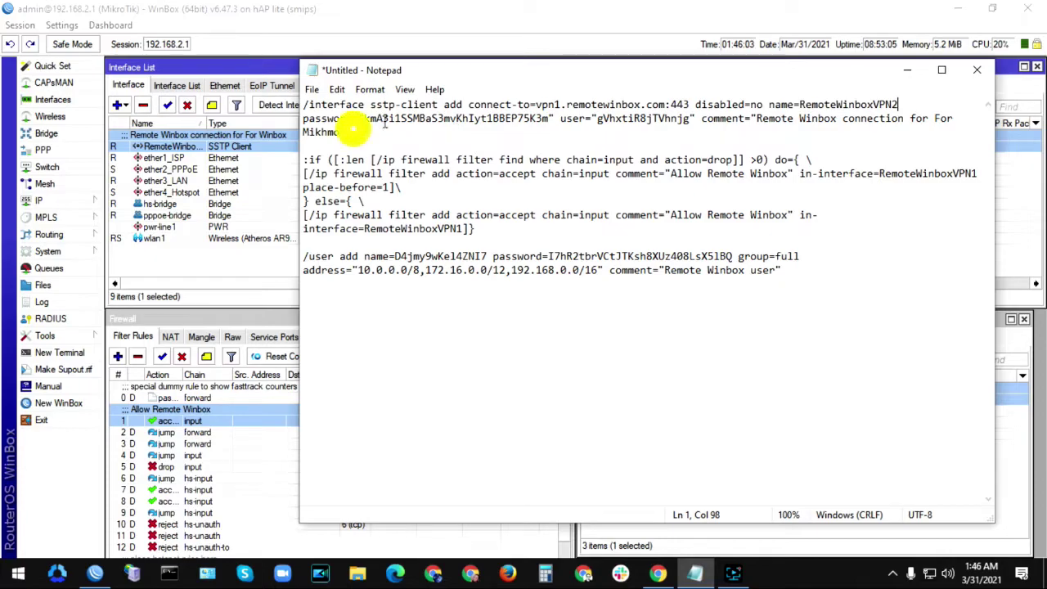
left_click(354, 132)
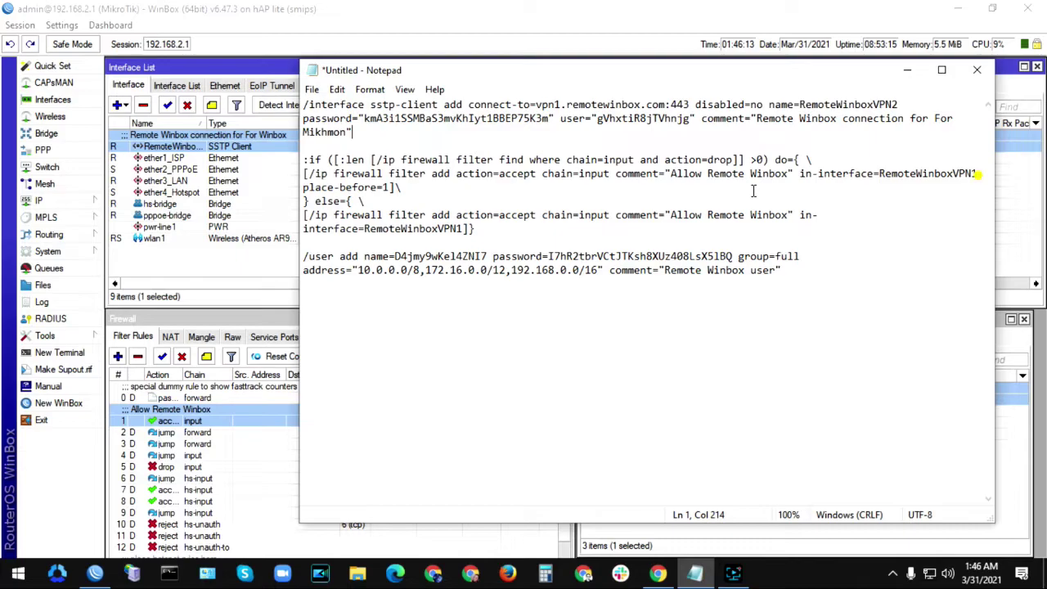
left_click_drag(981, 173, 974, 175)
type("2")
left_click_drag(464, 229, 457, 229)
type("2")
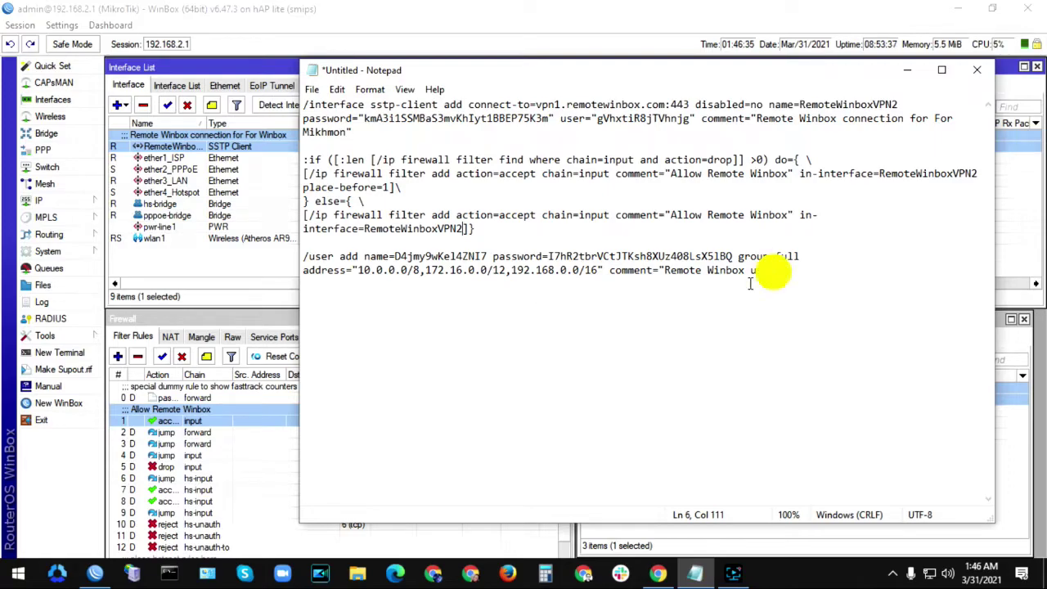
Step: Change the comment in the script's /user add command to "Remote Mikhmon"
left_click_drag(776, 271, 708, 272)
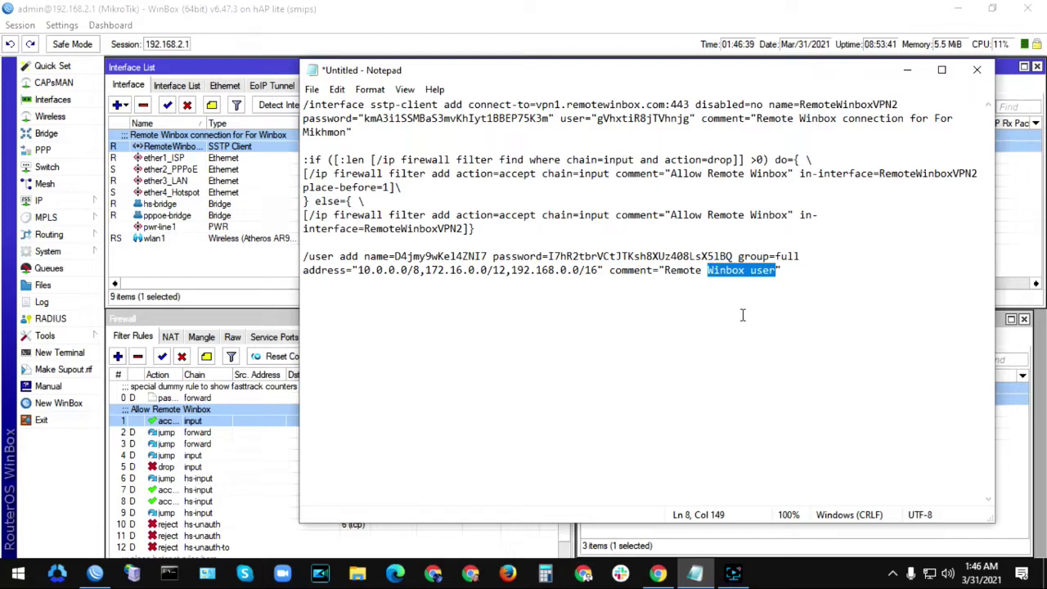
type("Mikm")
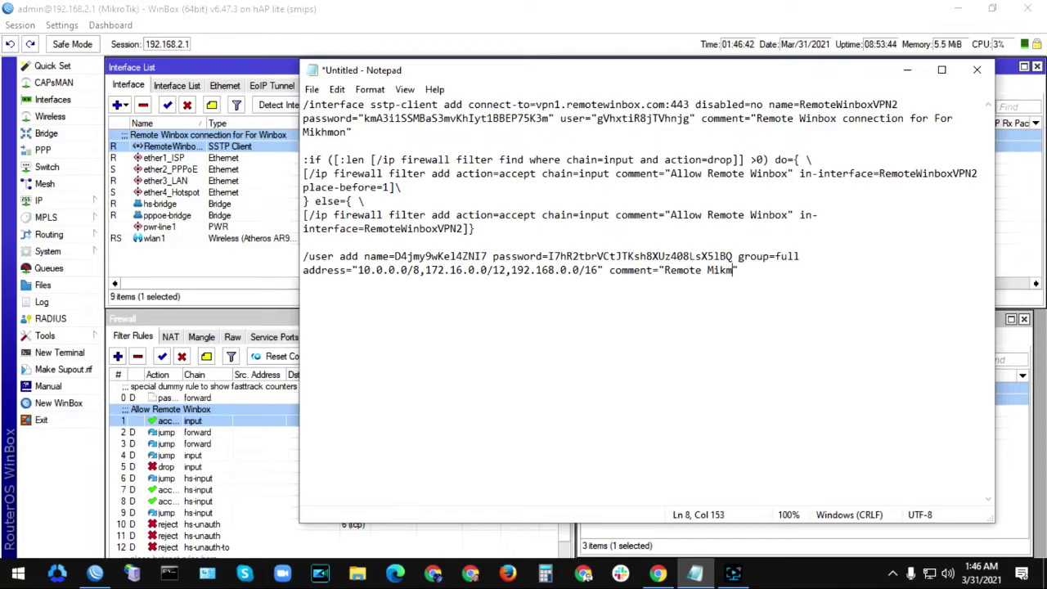
key("BackSpace")
type("hmon")
key("End")
left_click(757, 273)
Step: Copy the entire edited configuration script from Notepad
left_click_drag(750, 270, 301, 79)
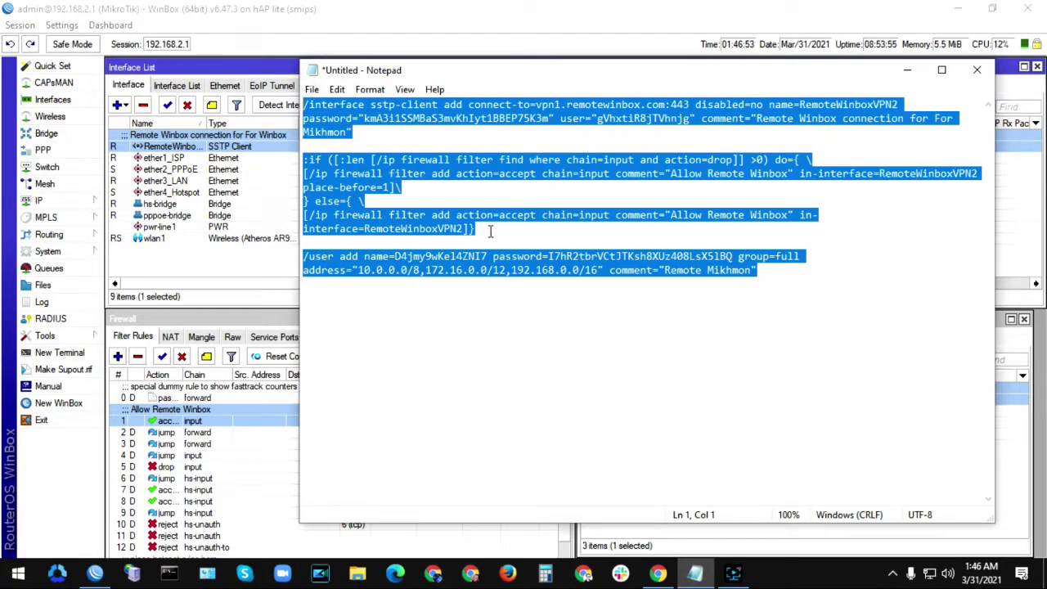
right_click(442, 212)
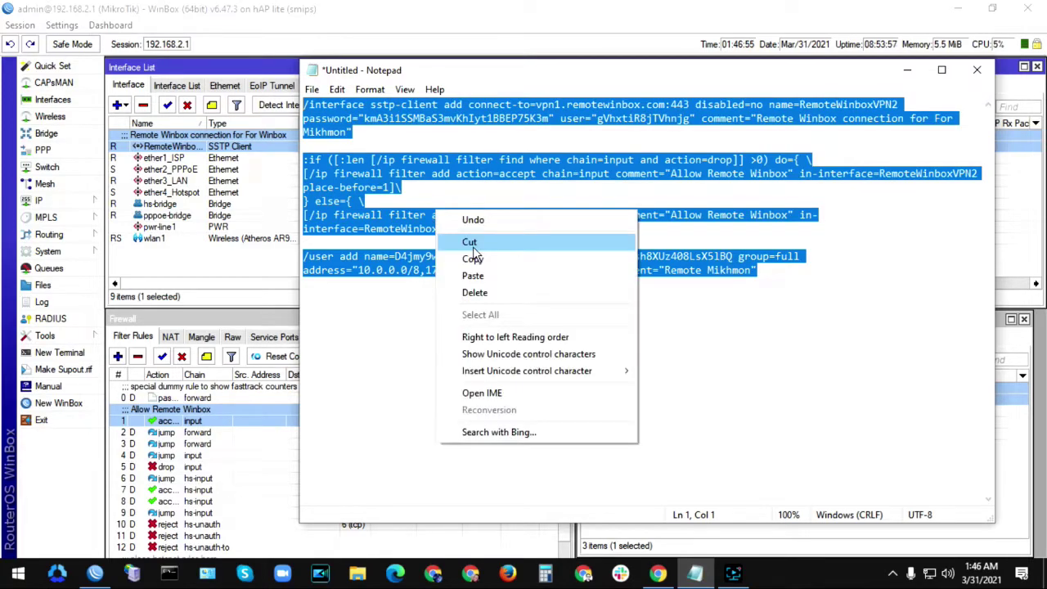
left_click(473, 258)
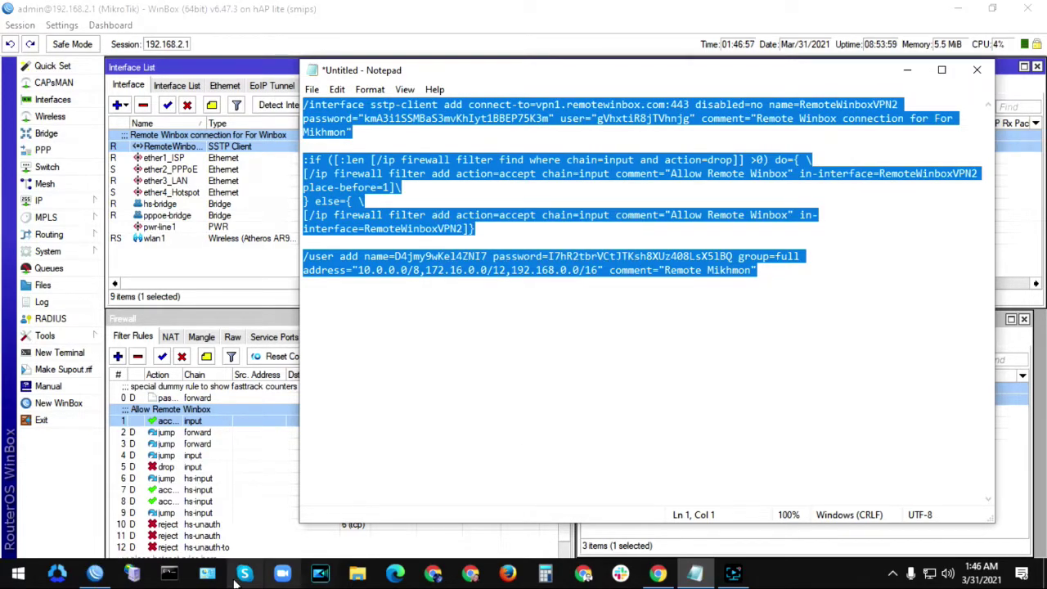
Step: Switch to WinBox and run the edited script, including its VPN and user passwords, in a new terminal, then close the terminal
left_click(96, 574)
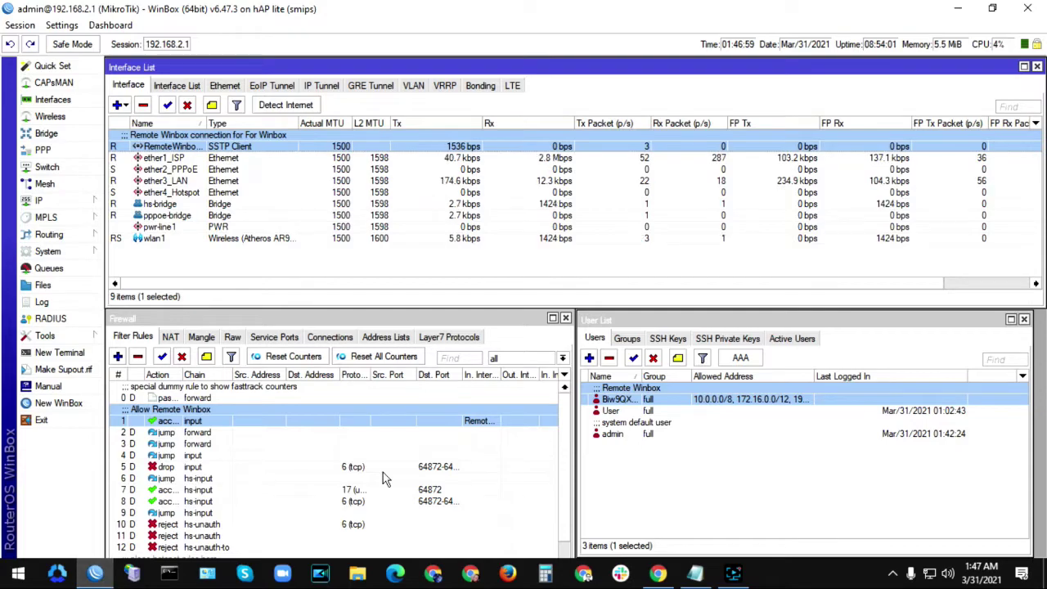
left_click(60, 353)
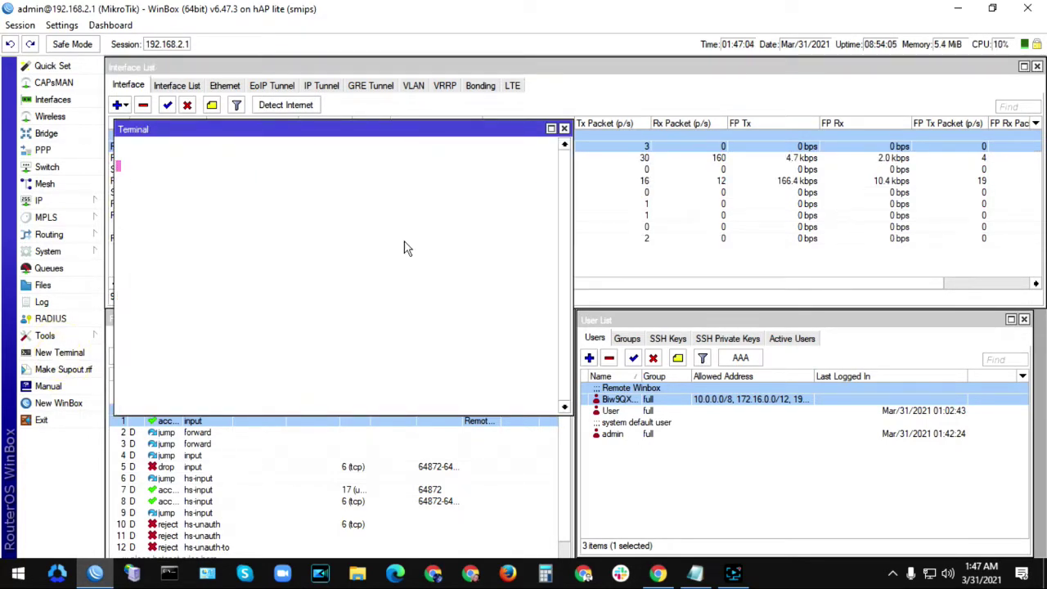
right_click(222, 412)
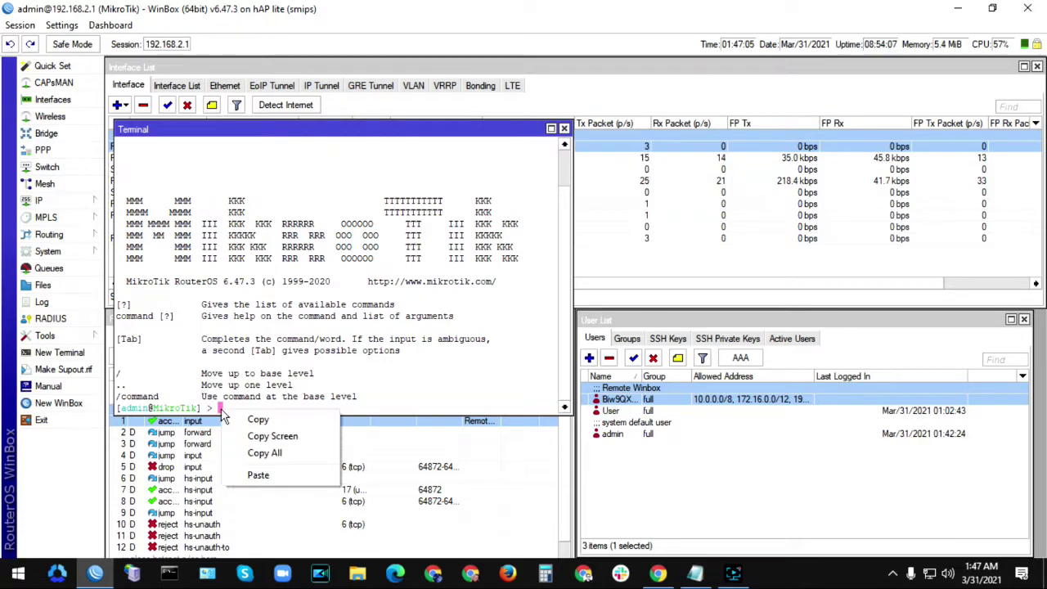
left_click(257, 475)
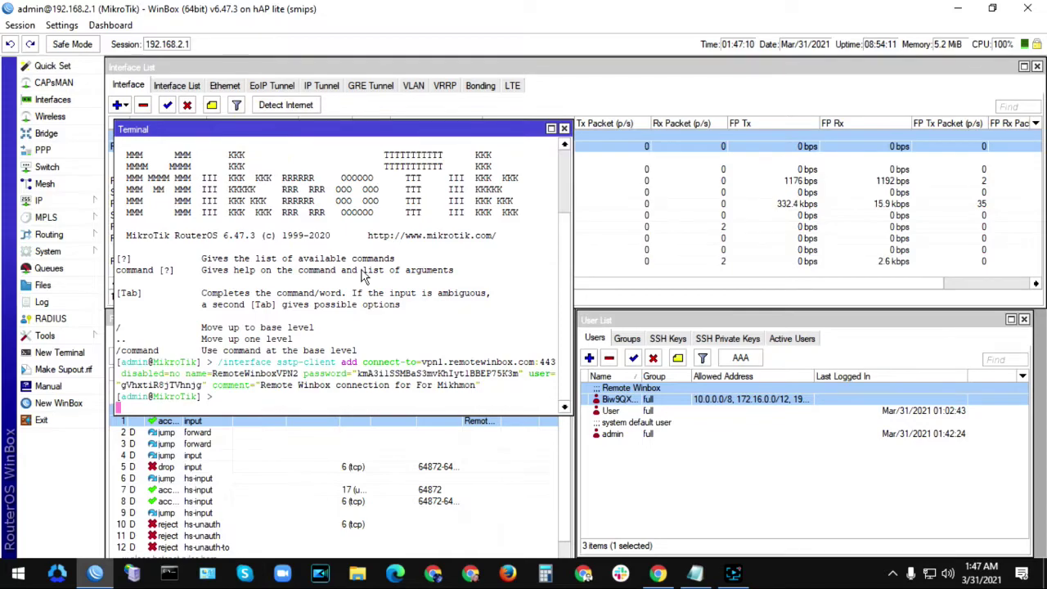
left_click_drag(270, 133, 618, 121)
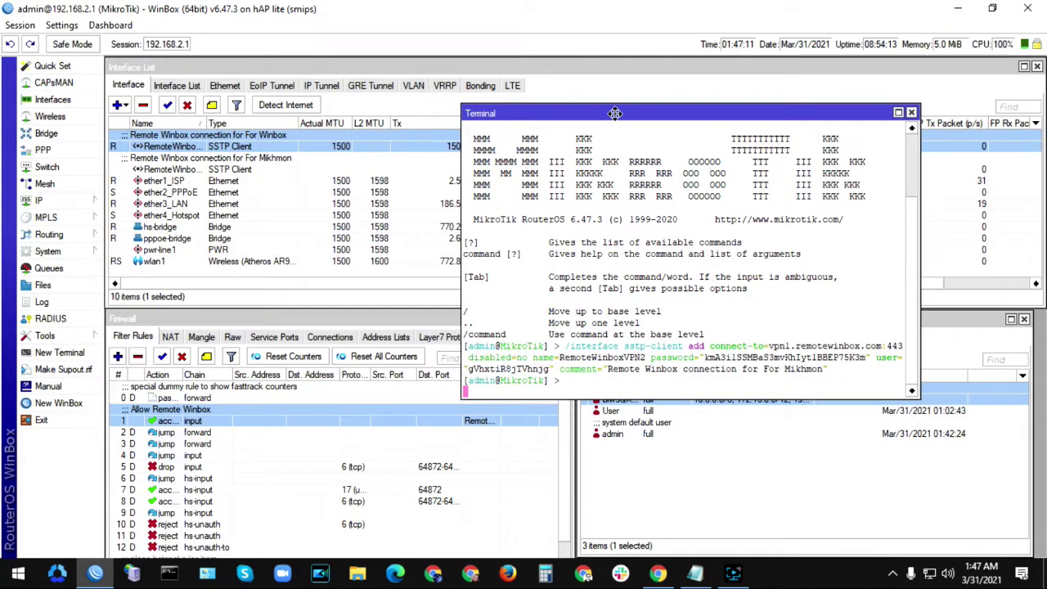
key("ctrl+v")
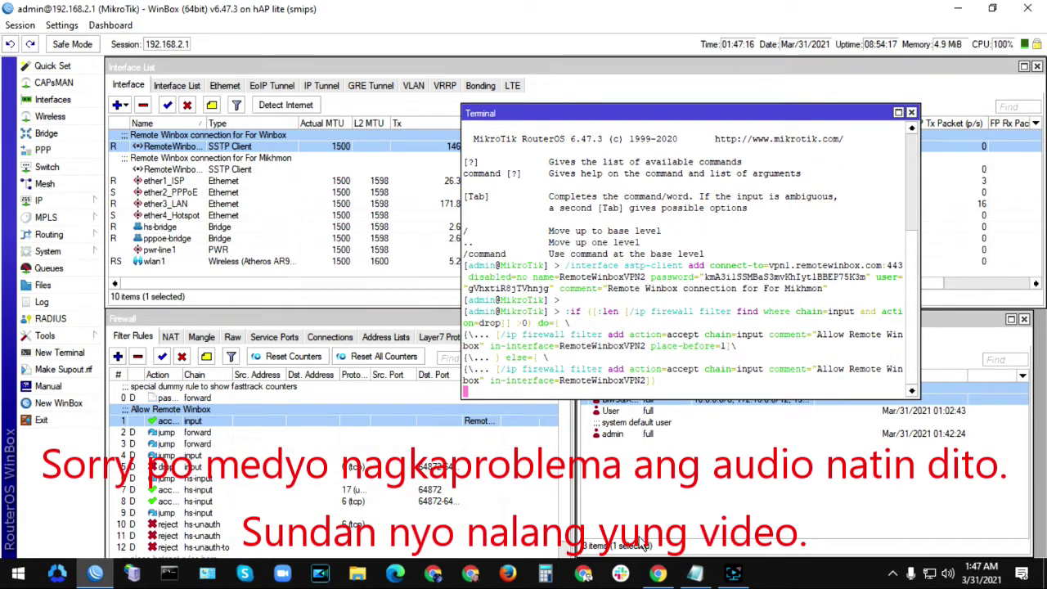
key("ctrl+v")
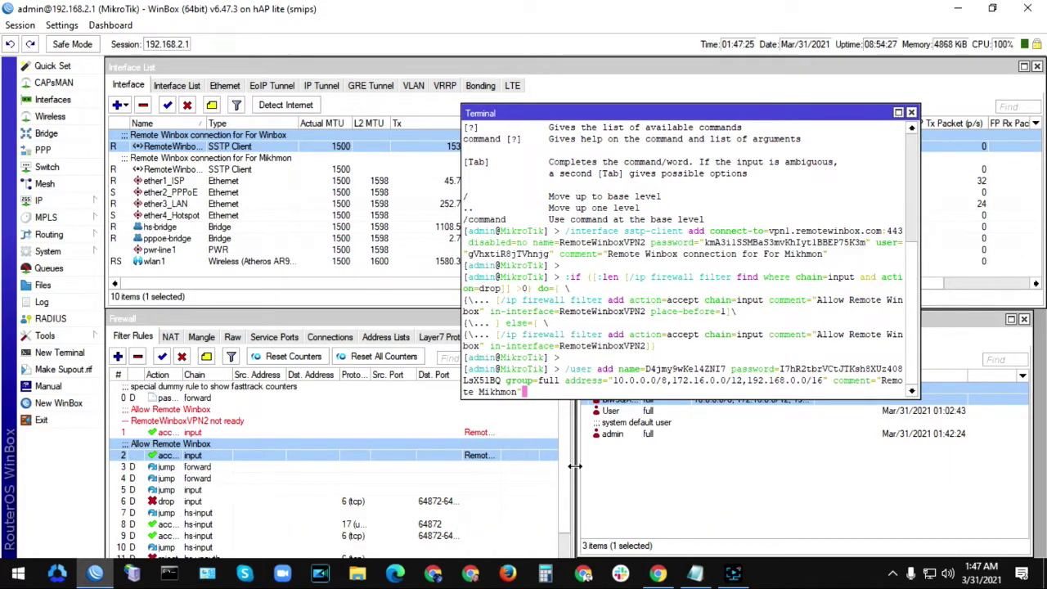
left_click(524, 397)
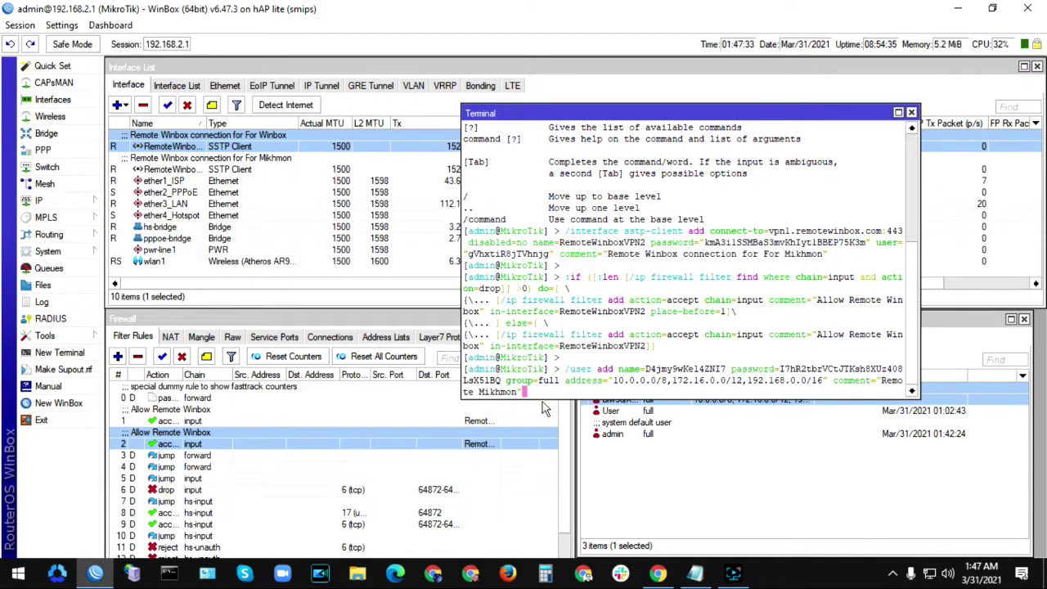
key("Return")
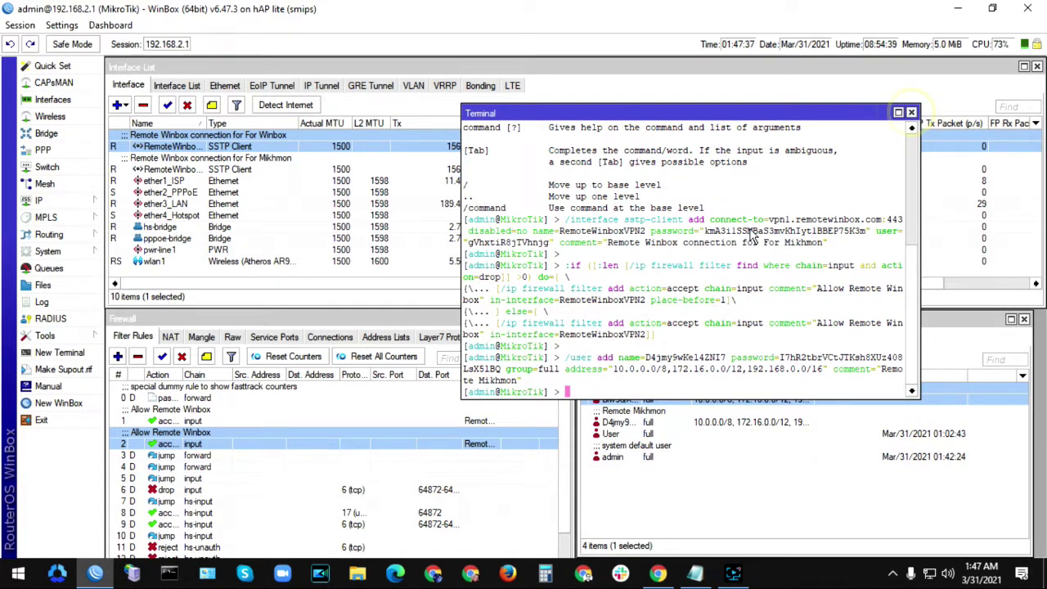
left_click(912, 112)
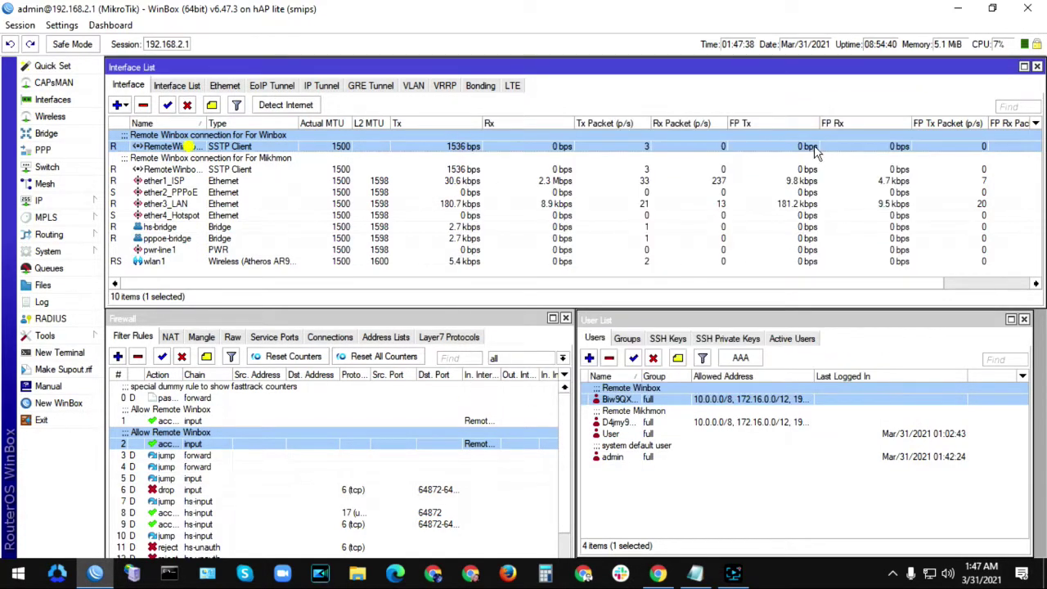
Step: Check the interface names of the For Mikhmon and For Winbox SSTP clients in the interface list
left_click(188, 145)
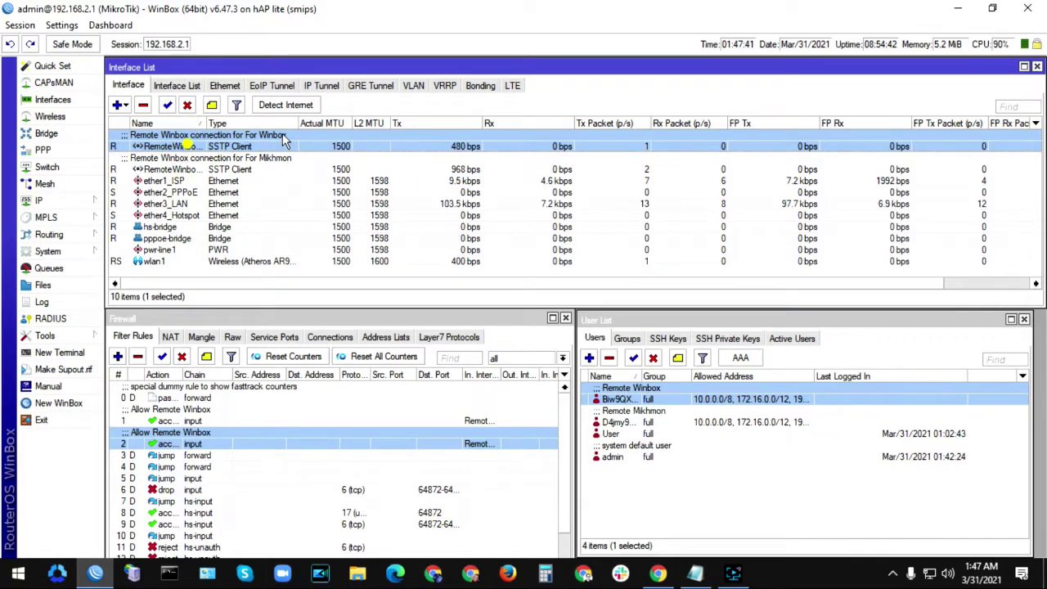
left_click(185, 145)
left_click(188, 147)
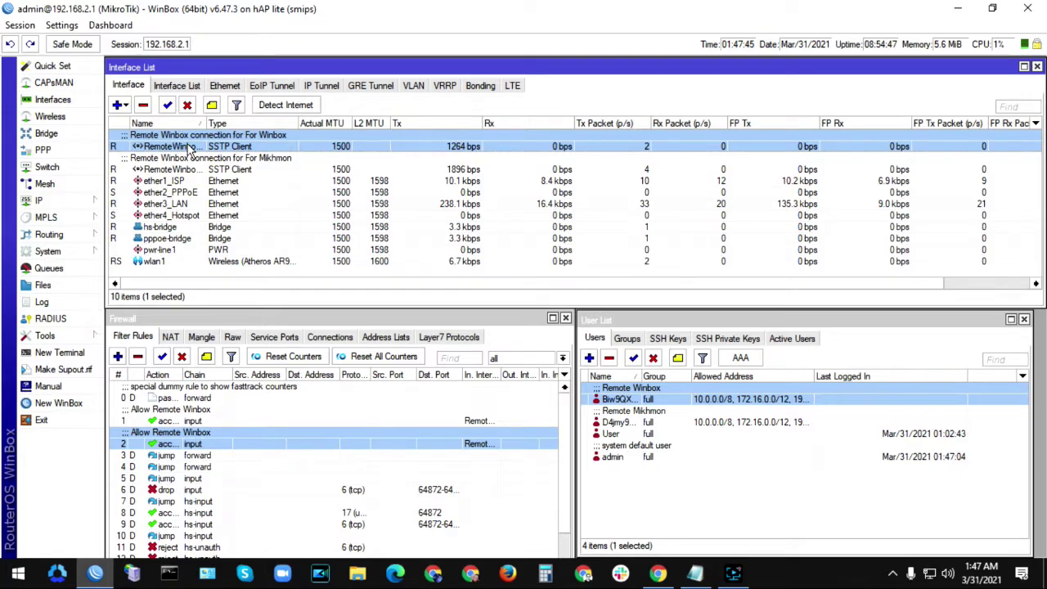
left_click(181, 168)
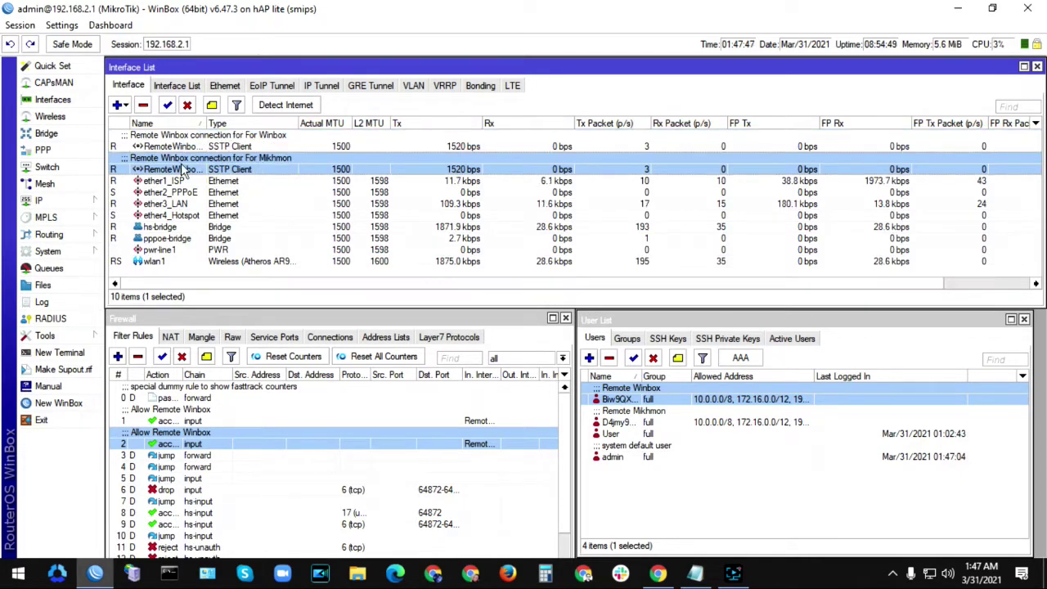
double_click(235, 169)
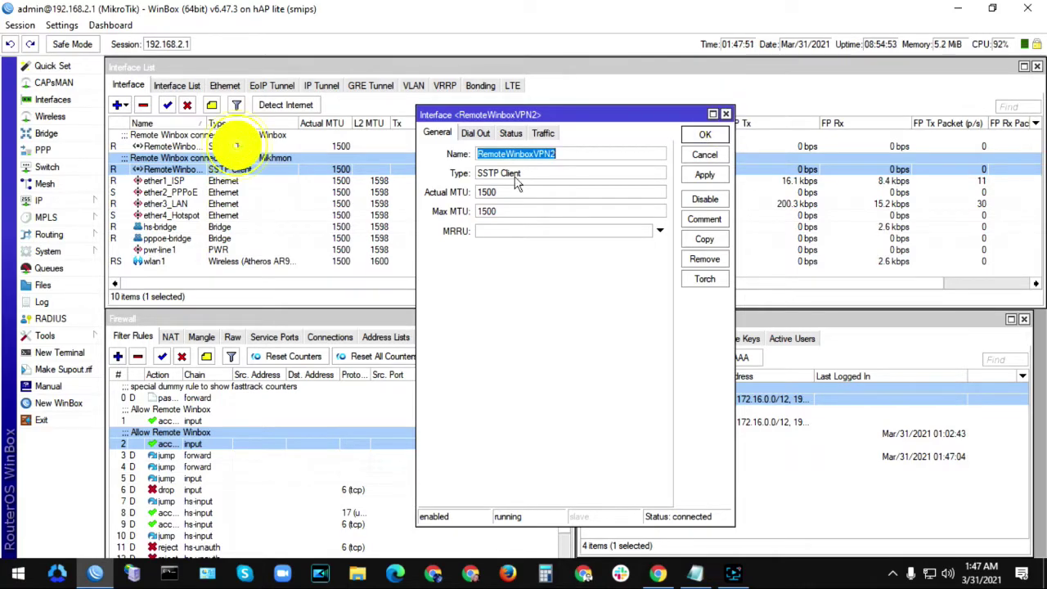
left_click(726, 114)
double_click(278, 148)
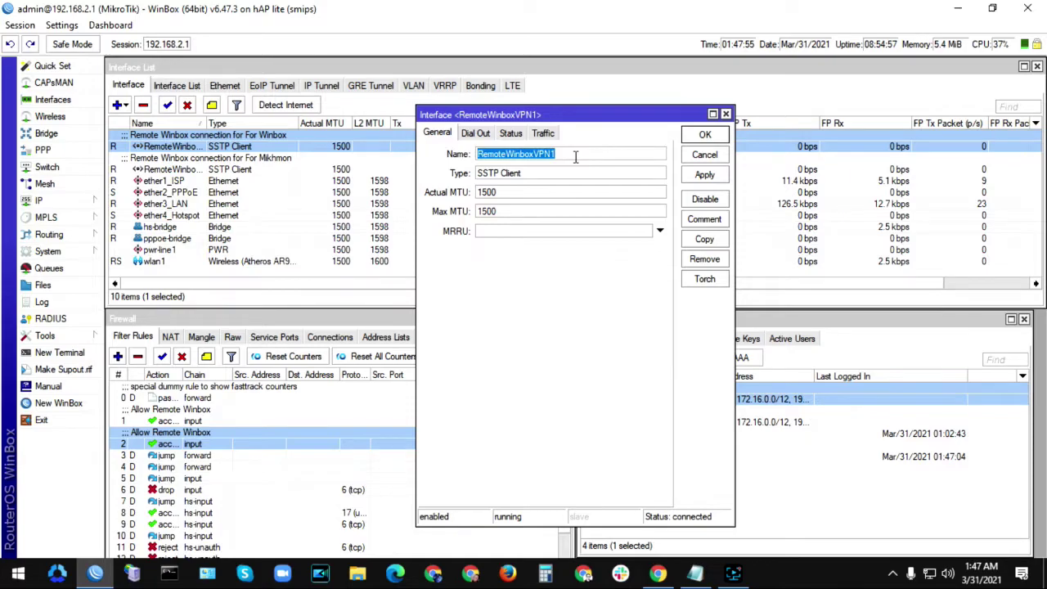
left_click(726, 114)
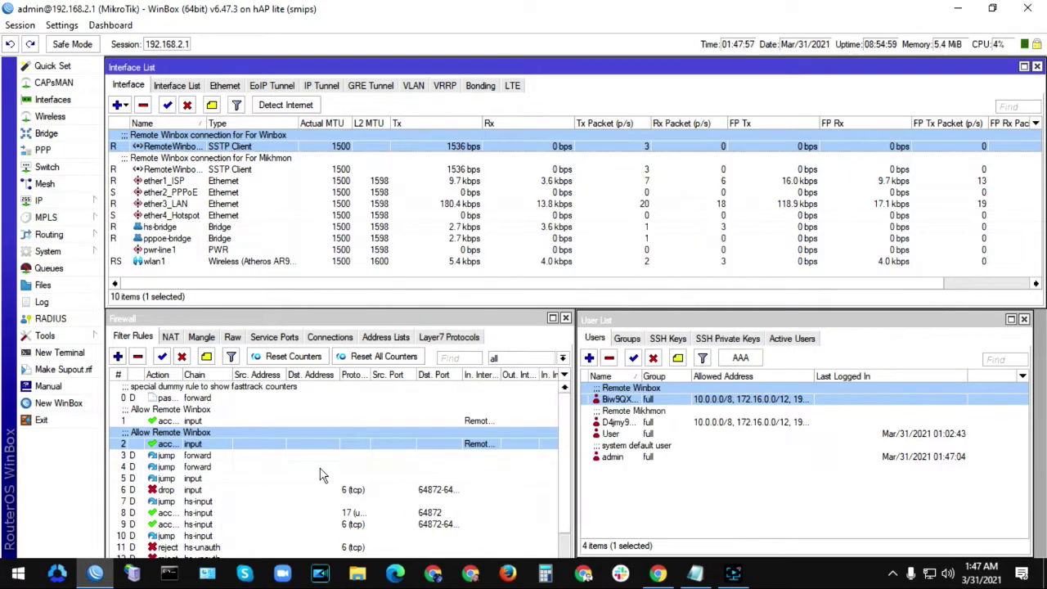
Step: Change the comment of the firewall filter rule with in-interface RemoteWinboxVPN2 to "Allow Remote Mikhmon"
double_click(195, 421)
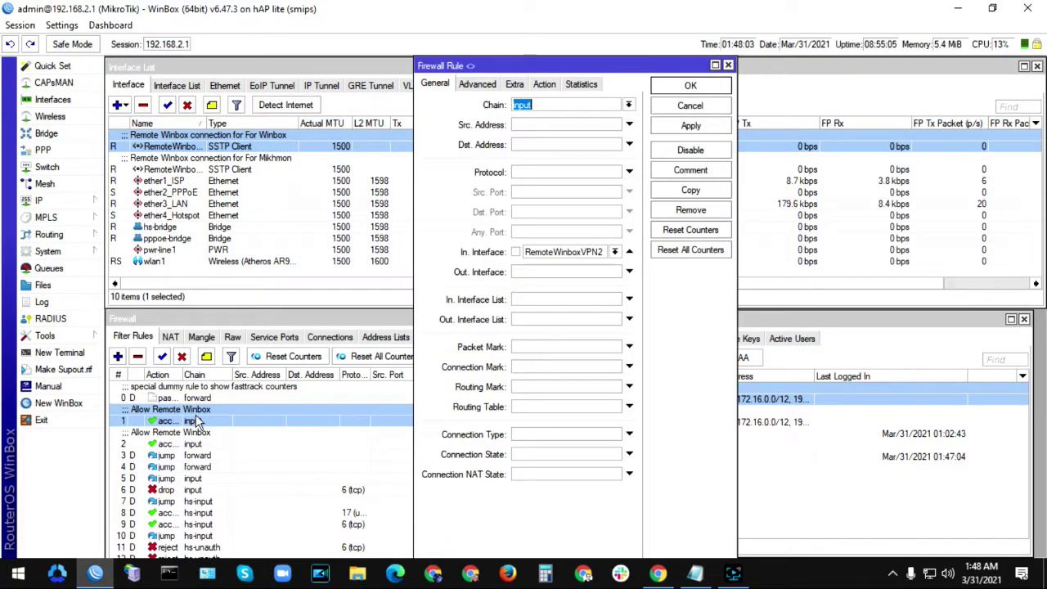
left_click(691, 170)
left_click(546, 302)
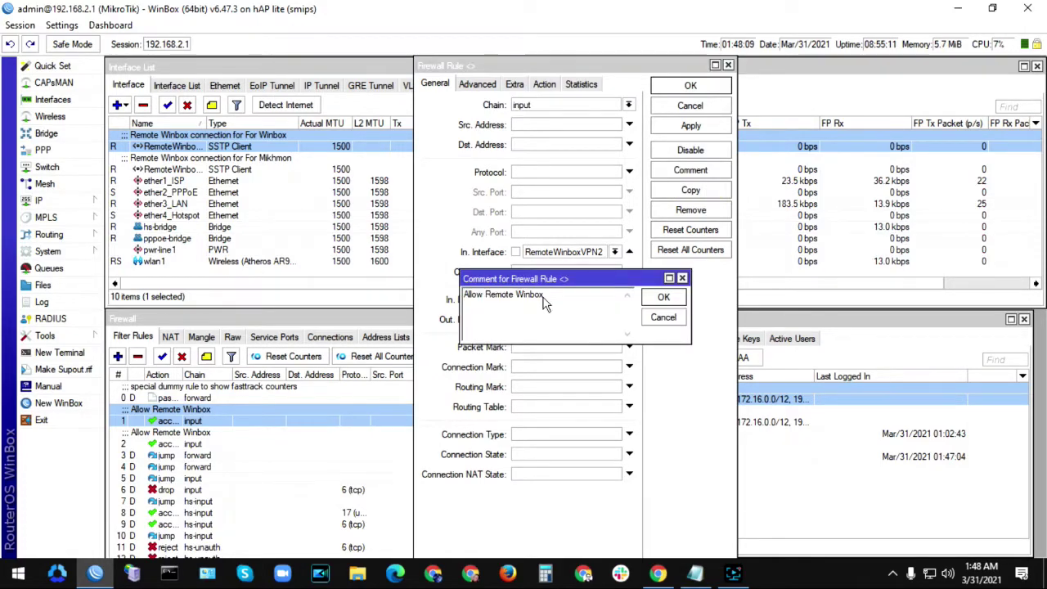
key("ctrl+shift+Left")
type("Mikhmon")
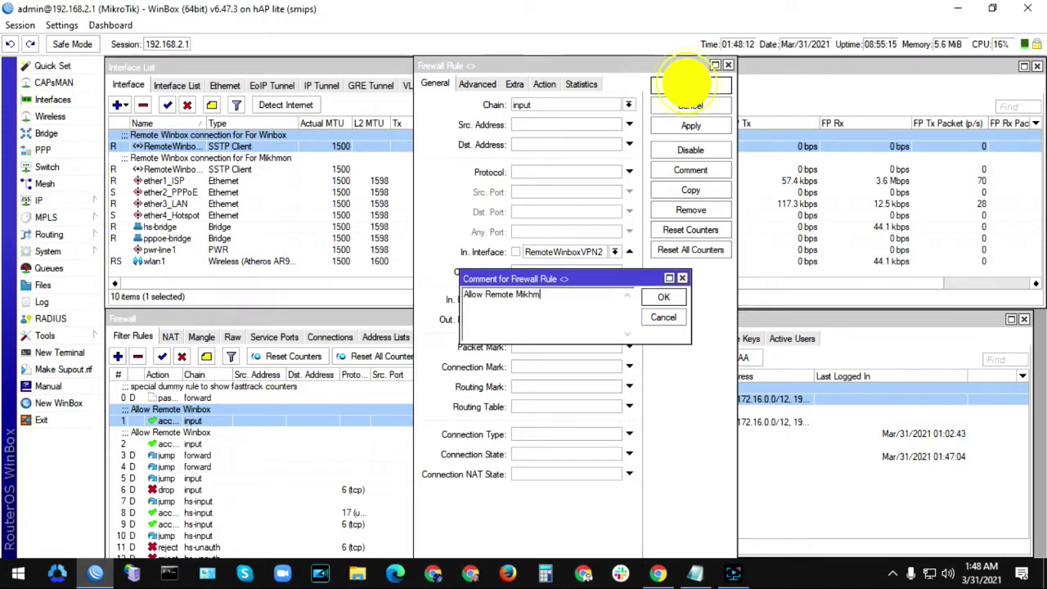
key("Return")
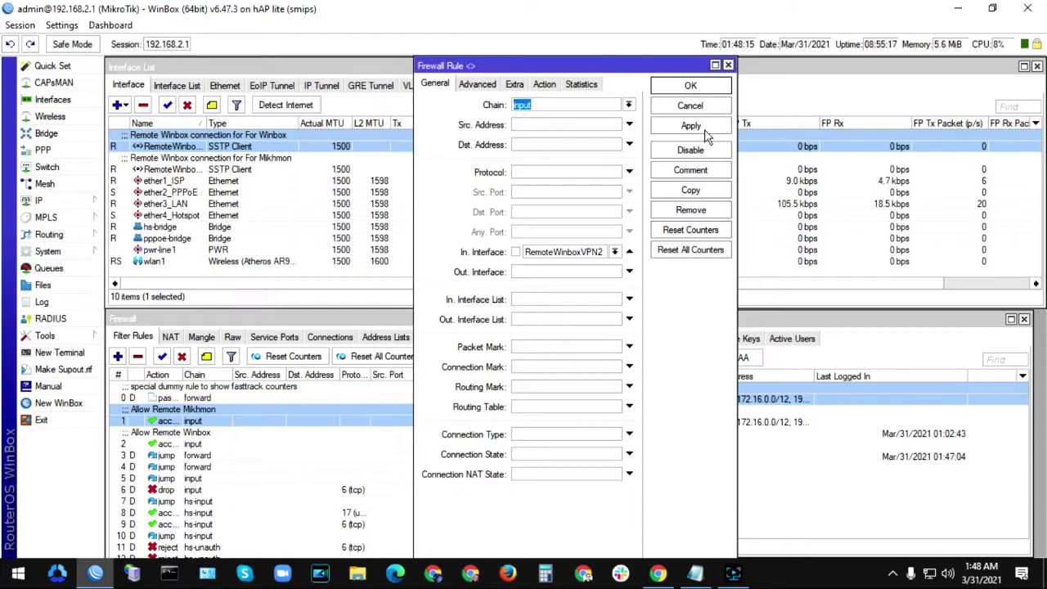
left_click(690, 87)
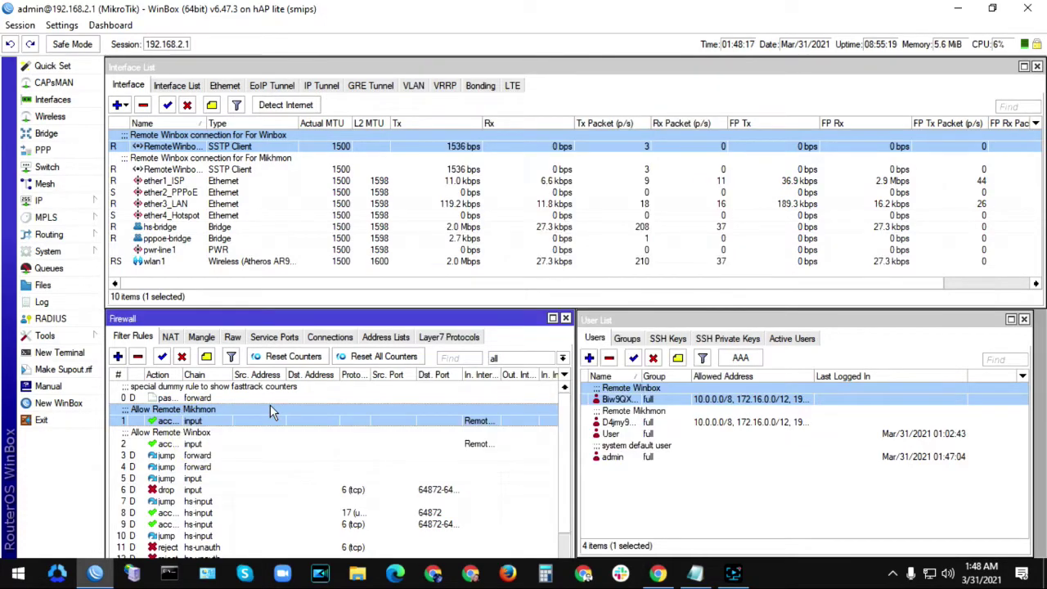
Step: Check the action of the Allow Remote Winbox firewall rule, and the Remote Winbox and Remote Mikhmon entries in the user list
double_click(205, 444)
left_click(545, 84)
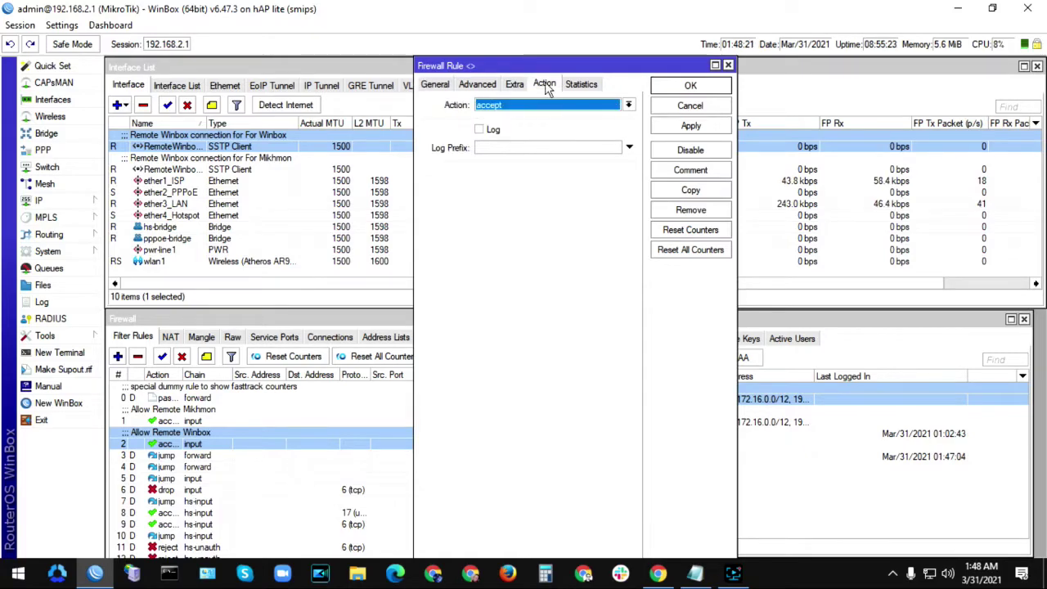
left_click(635, 414)
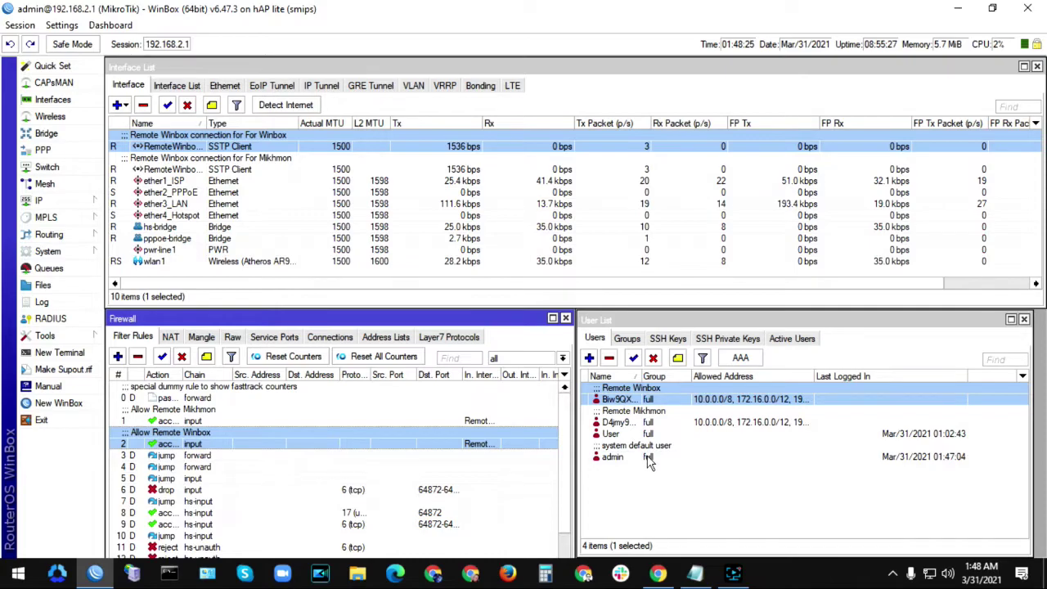
left_click(645, 422)
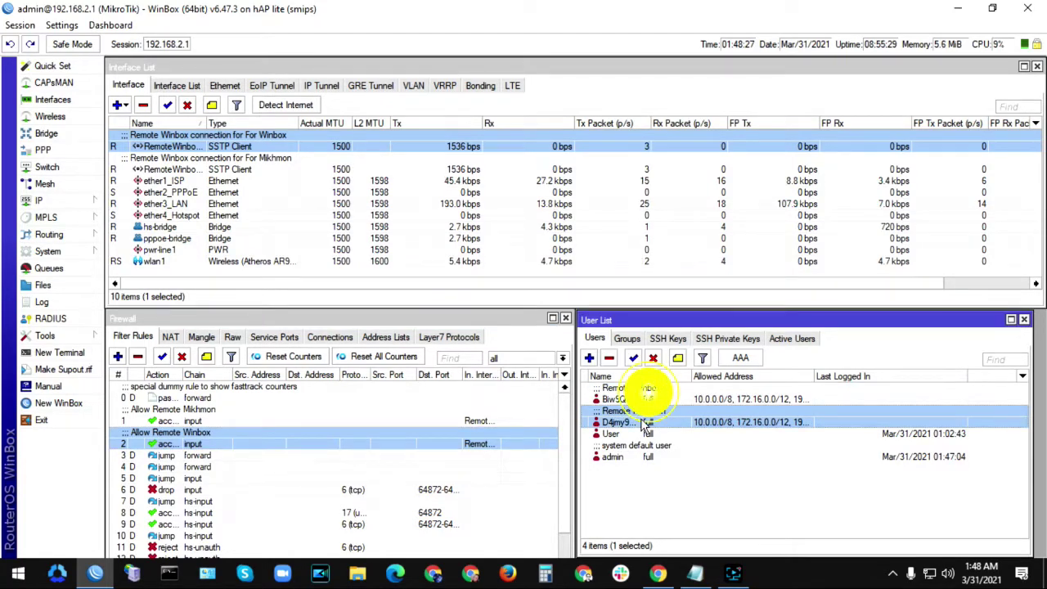
left_click(651, 417)
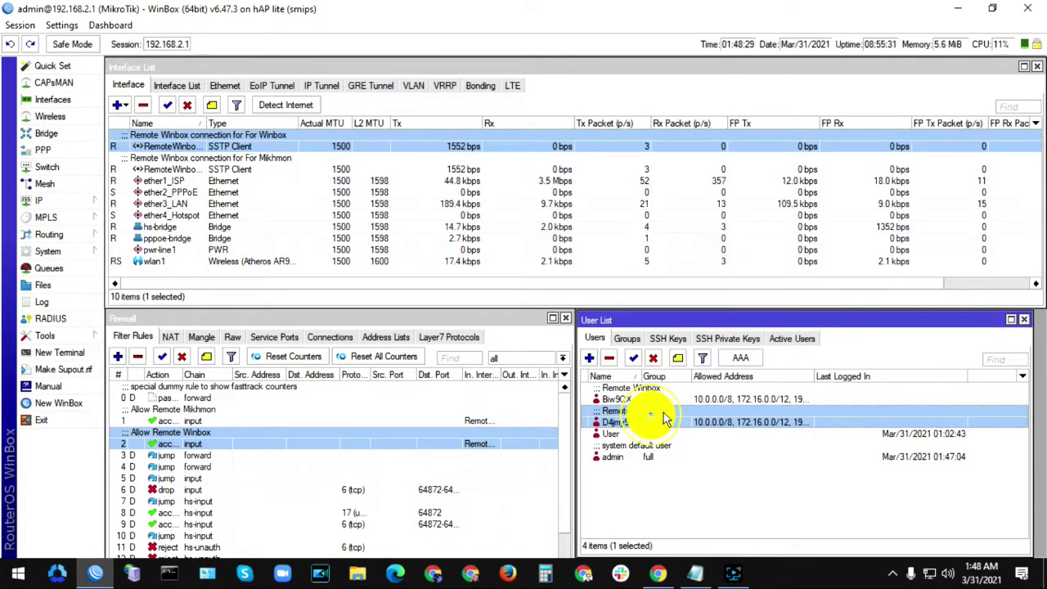
left_click(651, 400)
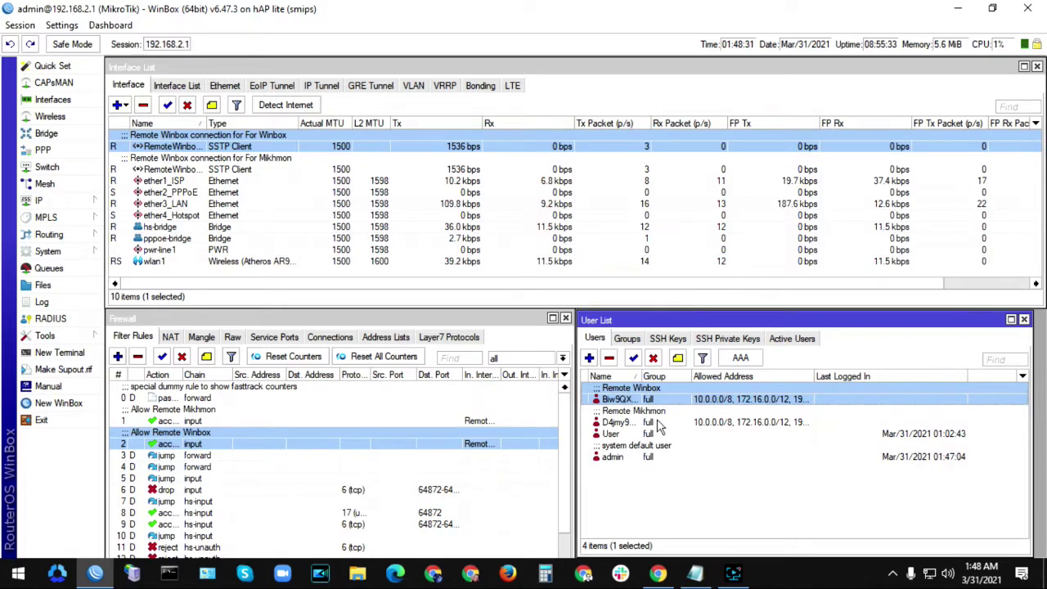
left_click(652, 422)
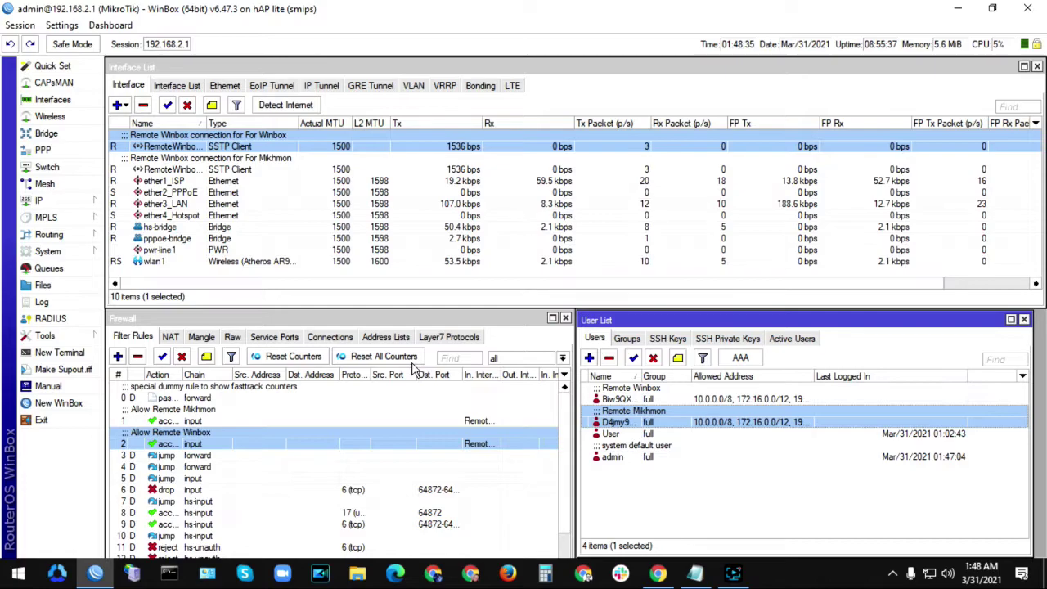
left_click(327, 169)
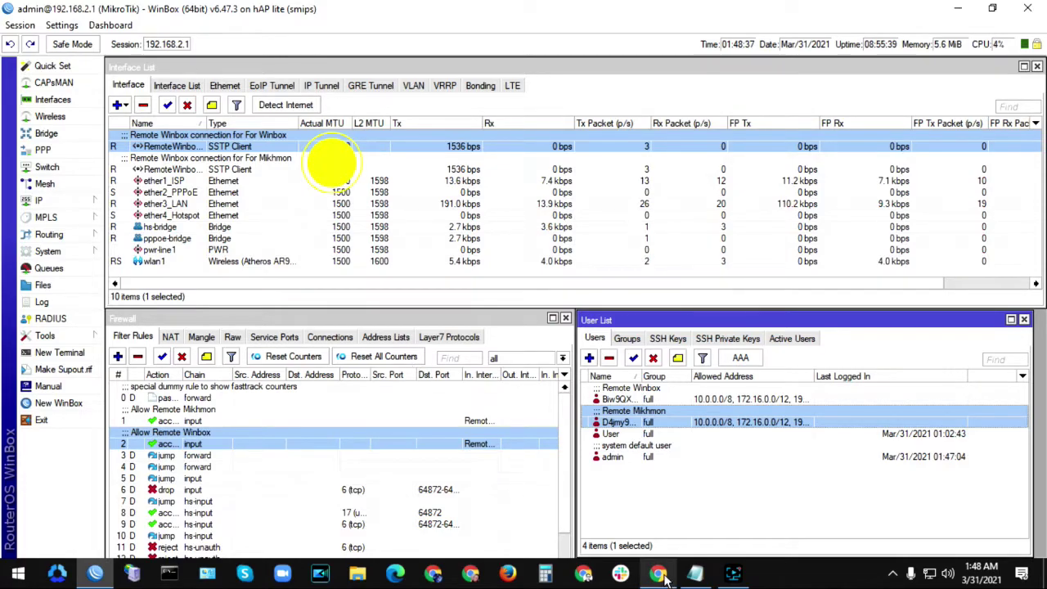
Step: Switch to Chrome, open the RemoteWinBox dashboard and copy the For Winbox router's address and port
key("alt+Tab")
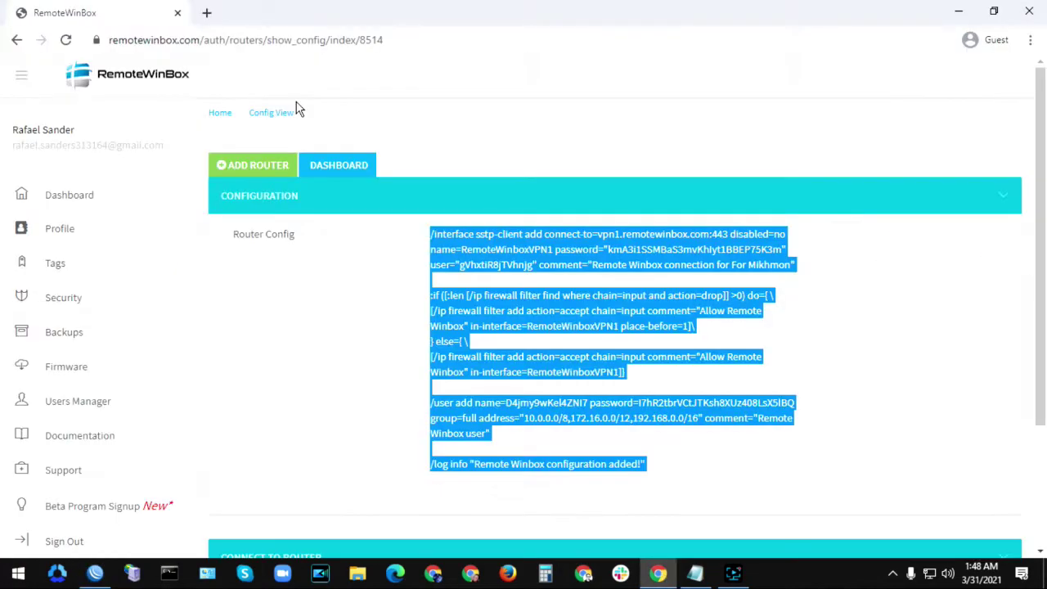
left_click(334, 168)
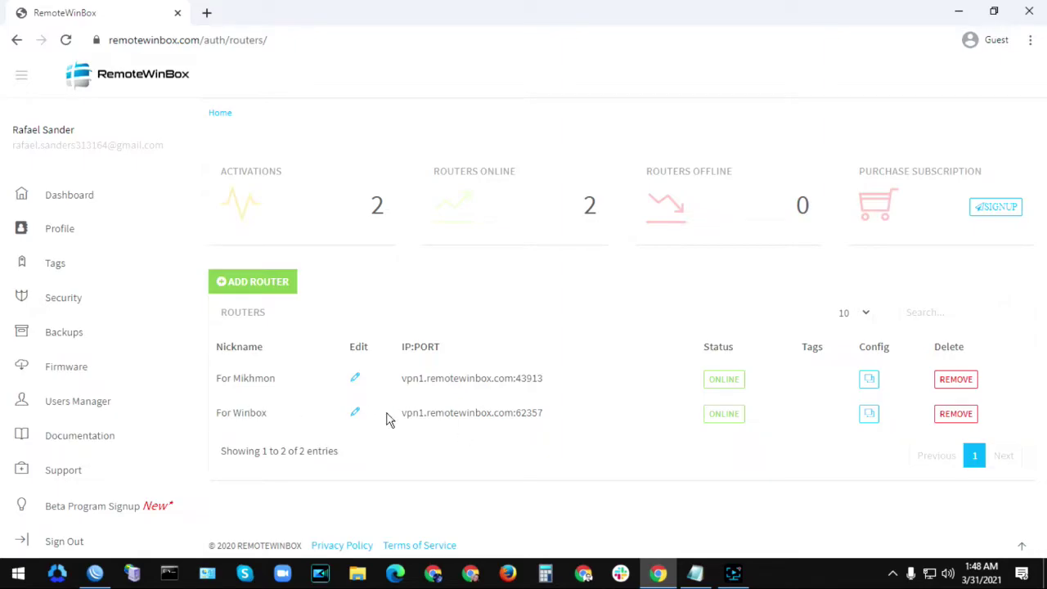
left_click_drag(544, 414, 404, 415)
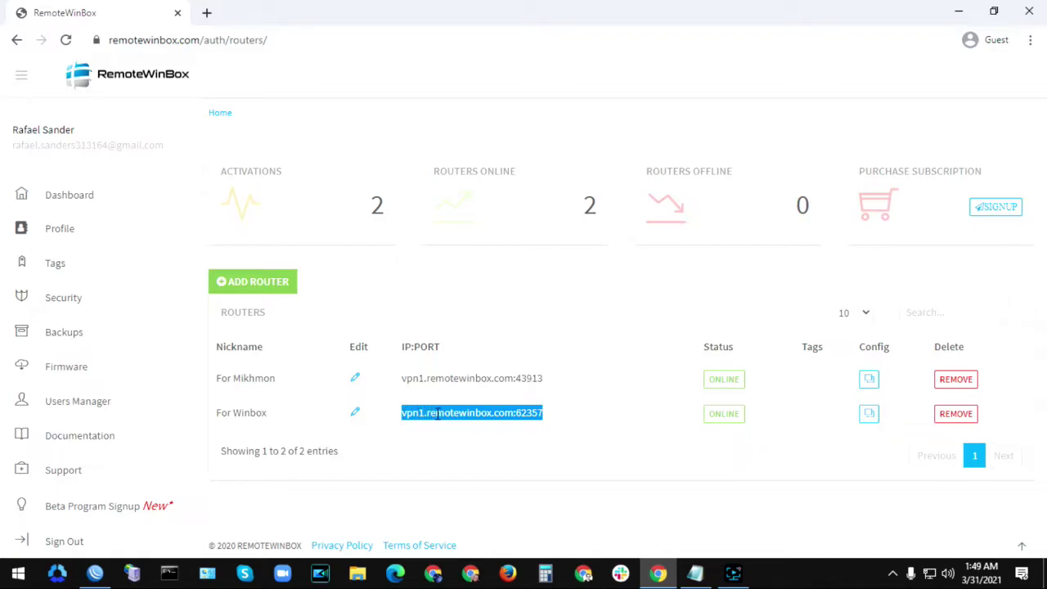
right_click(448, 414)
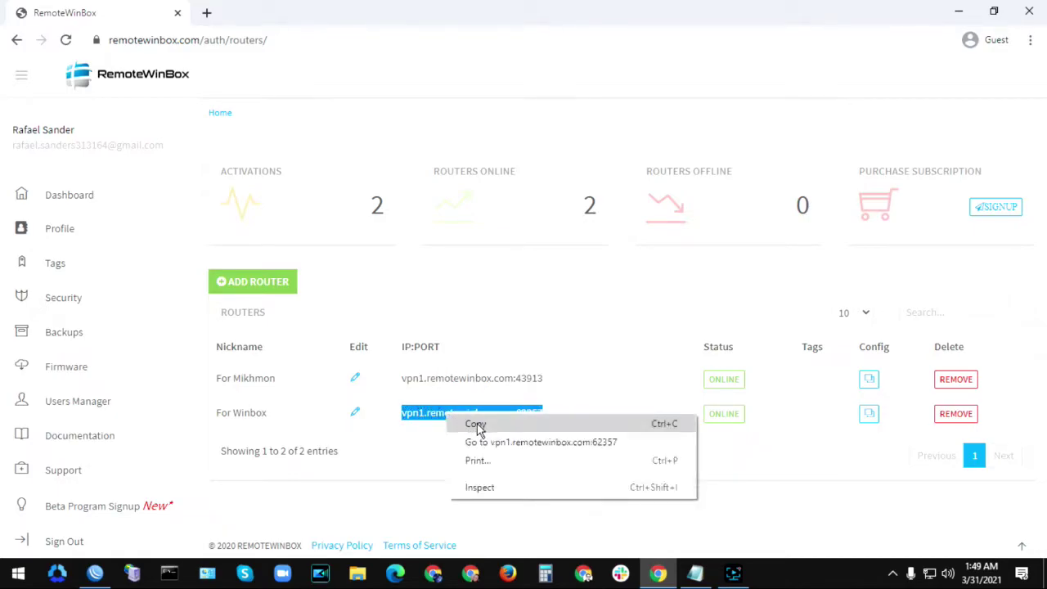
left_click(486, 431)
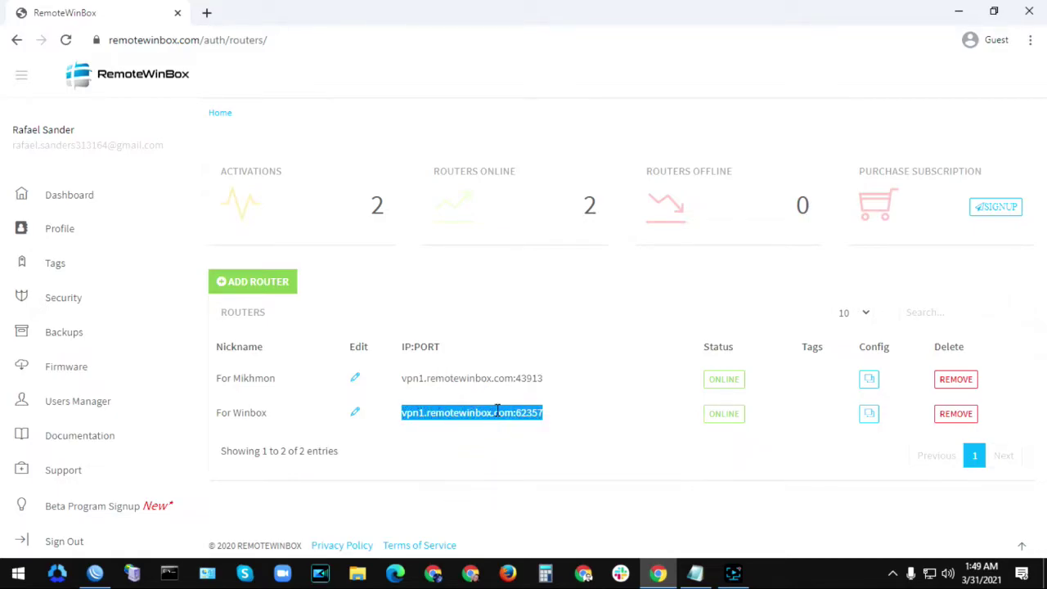
Step: Switch to the WinBox login window, connect to vpn1.remotewinbox.com:62357 as admin, and maximize the session window
right_click(97, 575)
left_click(51, 493)
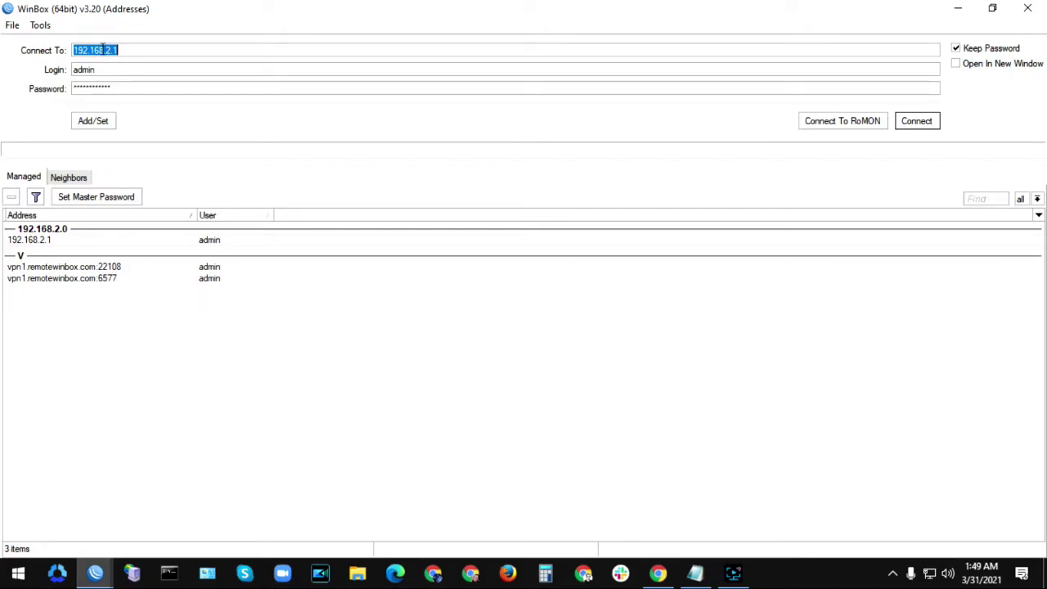
key("ctrl+v")
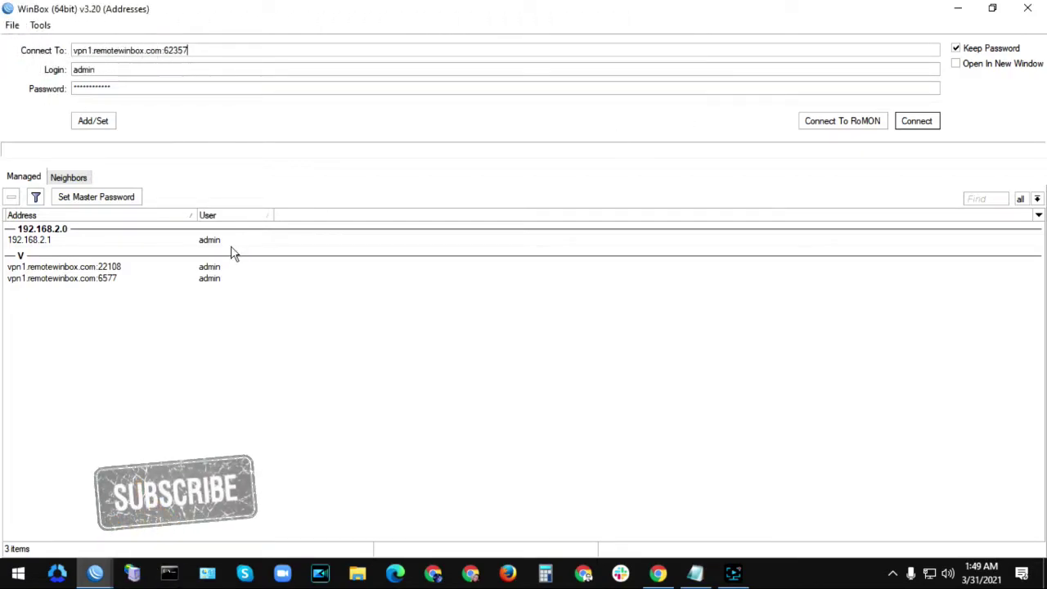
left_click(916, 122)
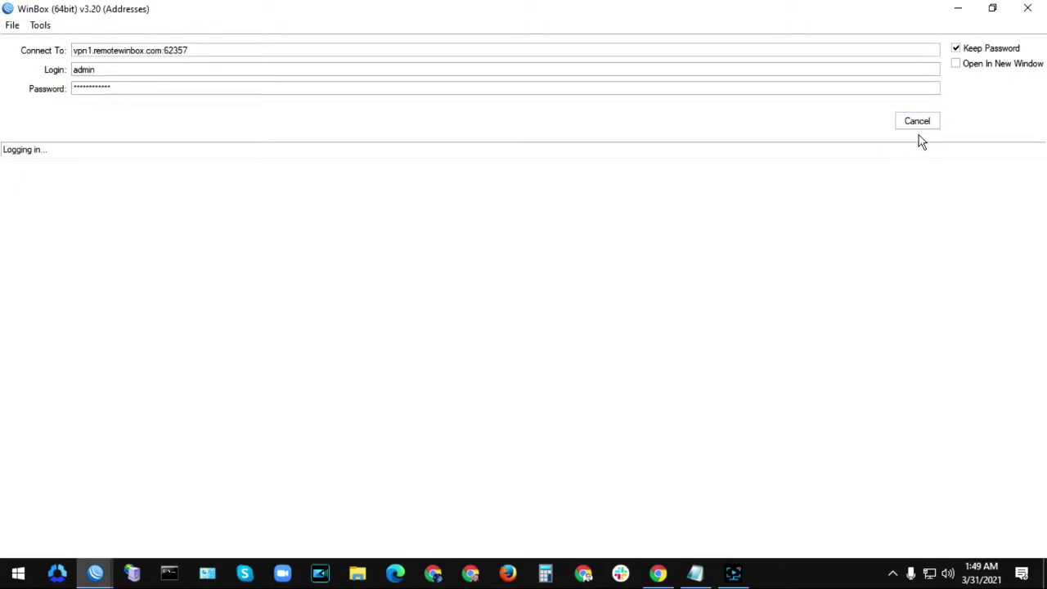
key("alt+Tab")
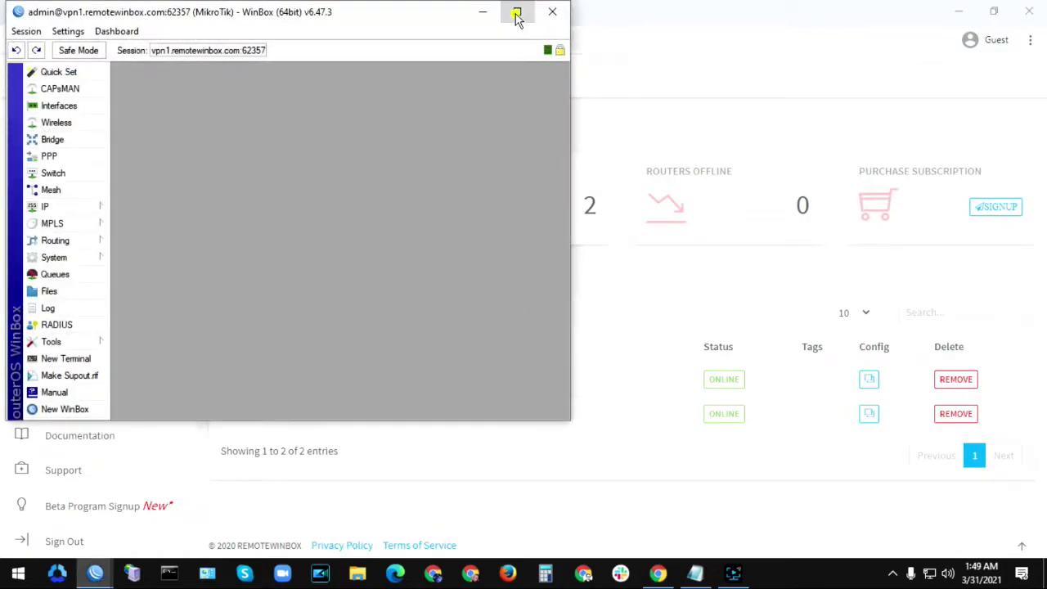
left_click(517, 12)
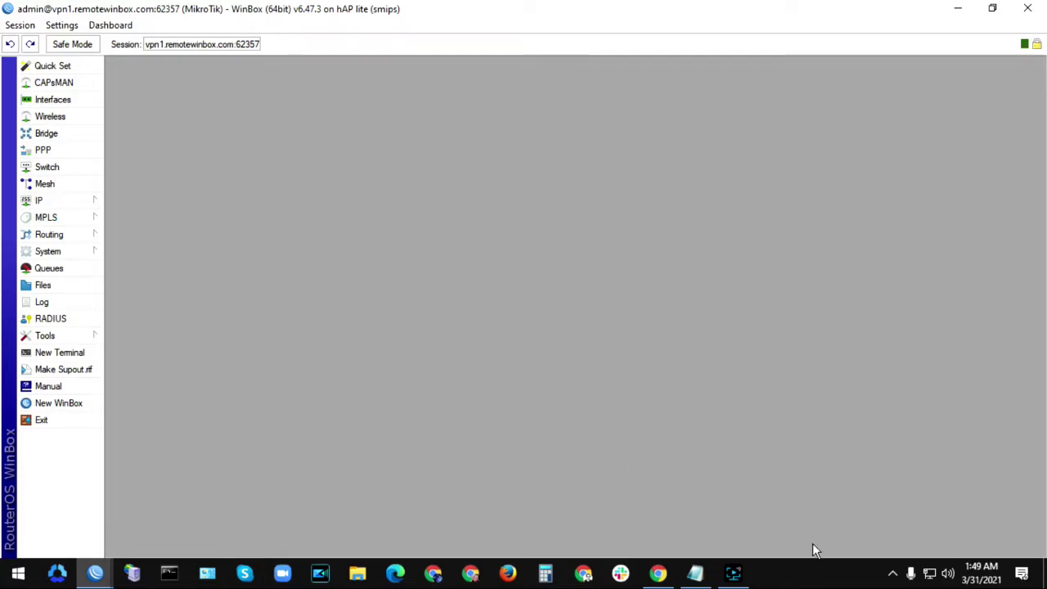
Step: Switch back to the RemoteWinBox dashboard in Chrome and copy the For Mikhmon router's address and port
left_click(666, 573)
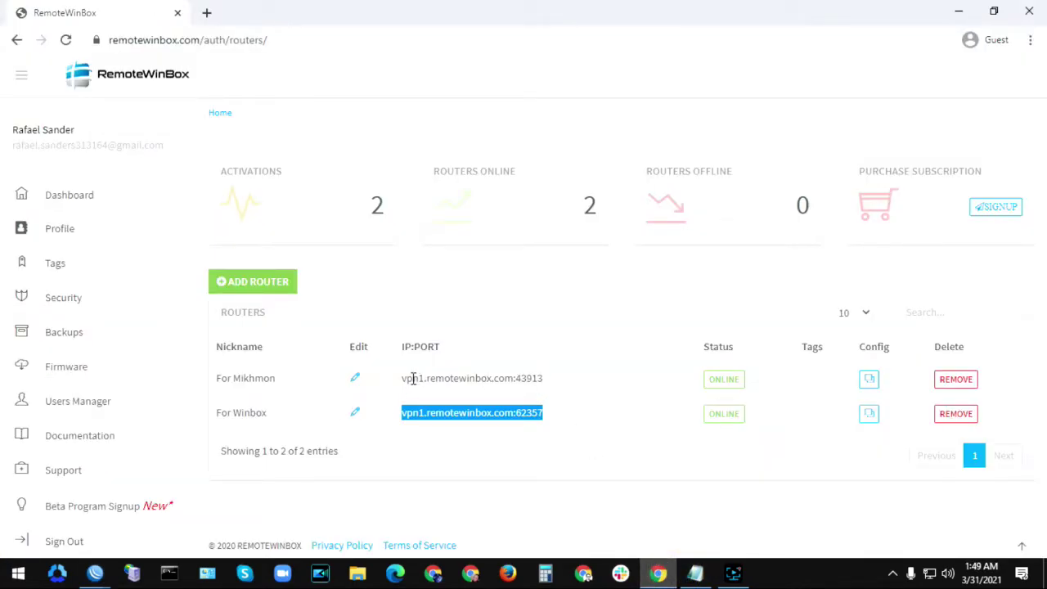
left_click_drag(400, 381, 554, 378)
right_click(527, 381)
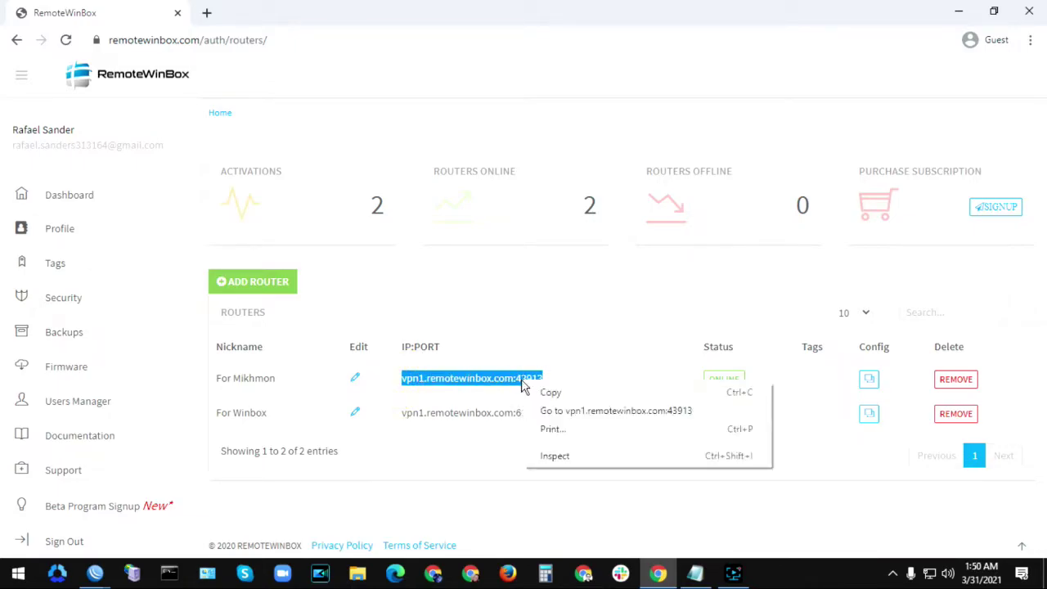
left_click(561, 396)
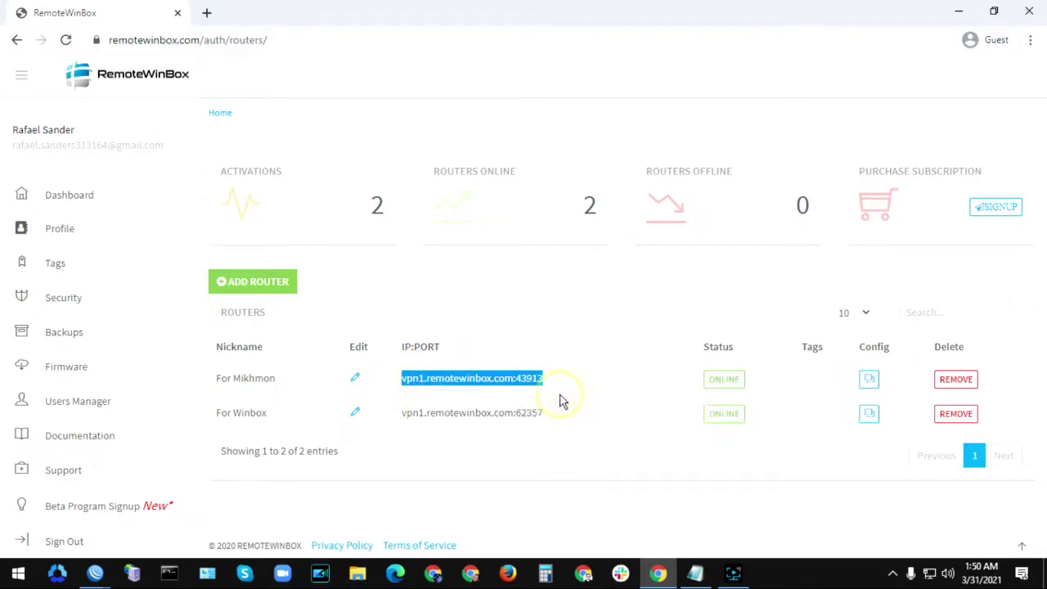
Step: Open Mikhmon from Mikhmon Server and edit the settings of the Test session
left_click(133, 577)
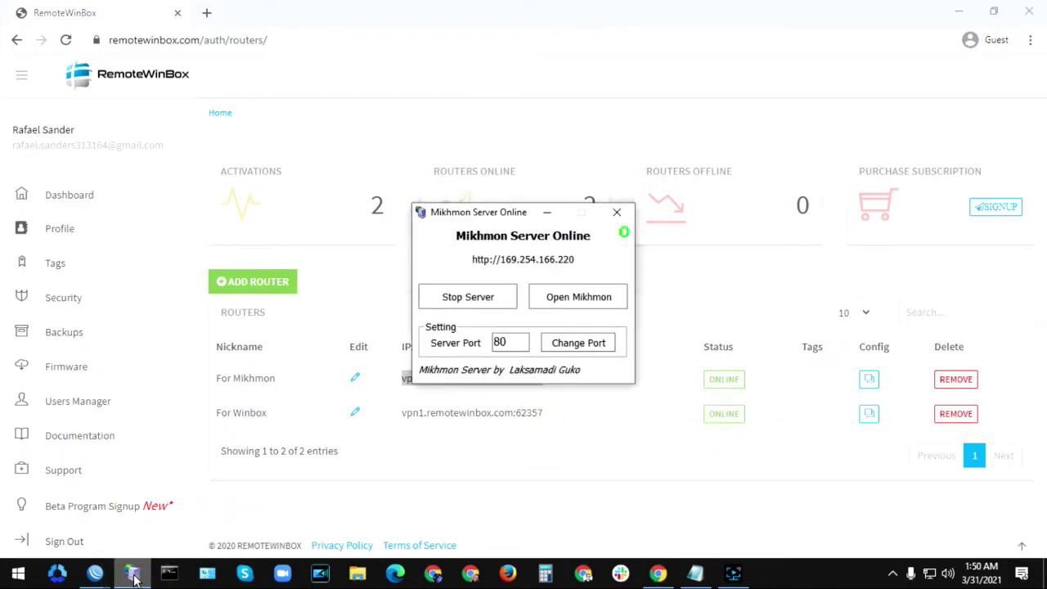
left_click(584, 299)
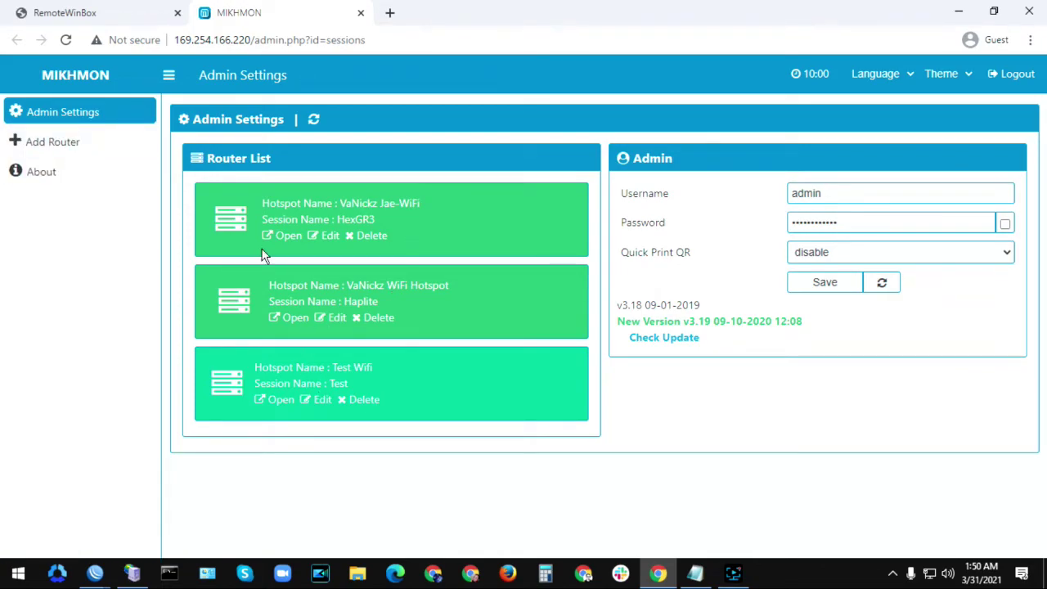
left_click(322, 407)
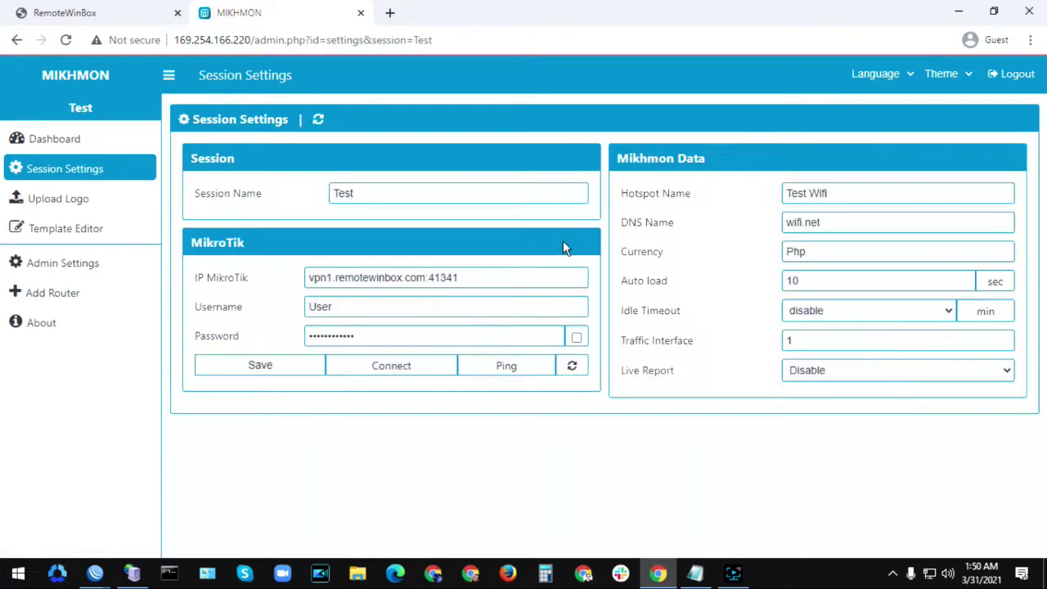
Step: Replace the Test session's MikroTik IP with the copied address vpn1.remotewinbox.com:43913
left_click_drag(467, 276, 306, 282)
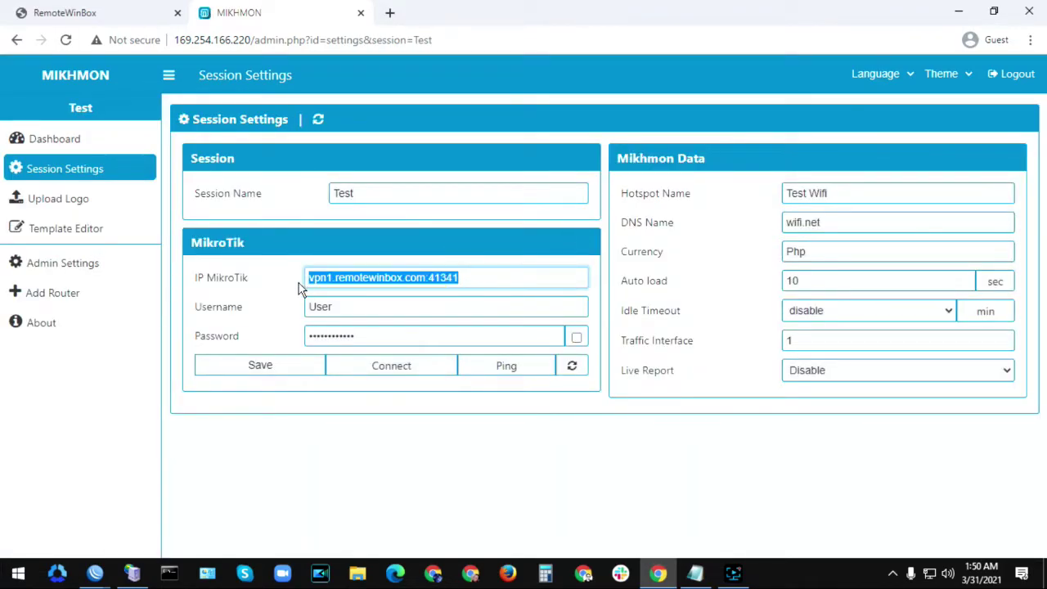
right_click(357, 281)
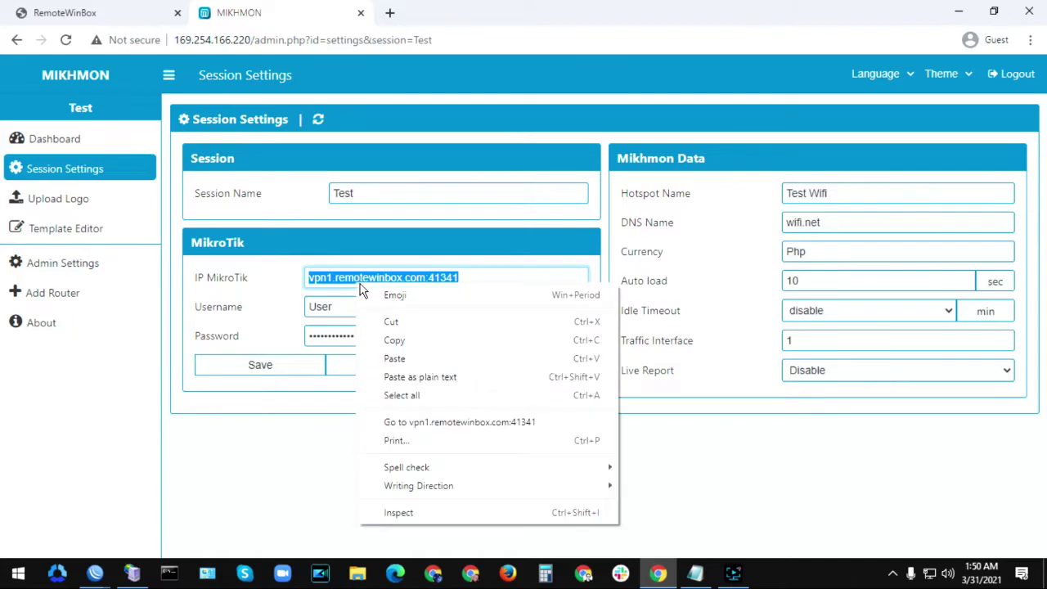
left_click(412, 358)
key("alt+Tab")
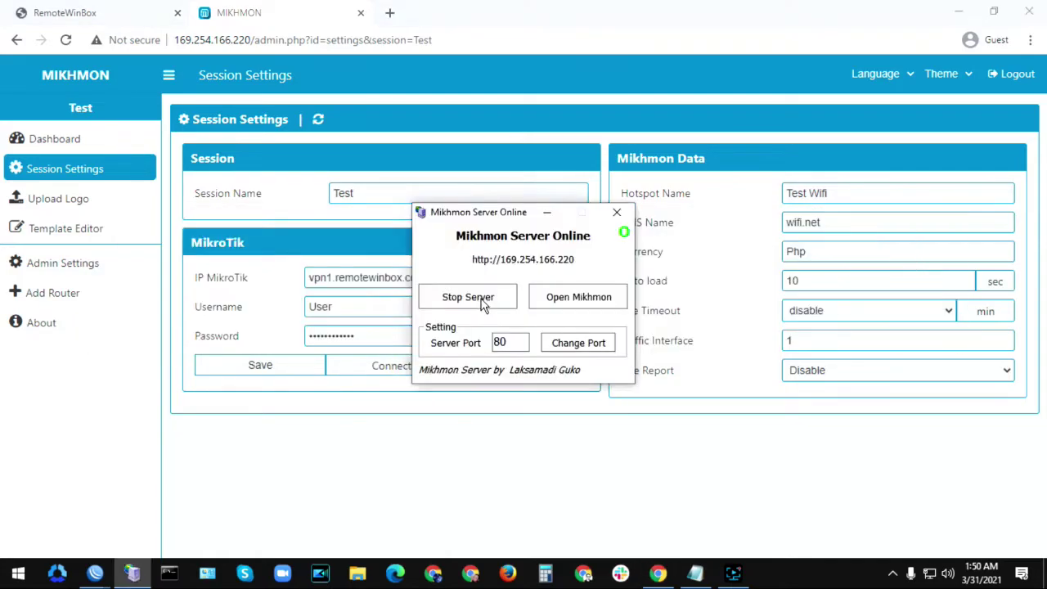
key("alt+Tab")
key("ctrl+Tab")
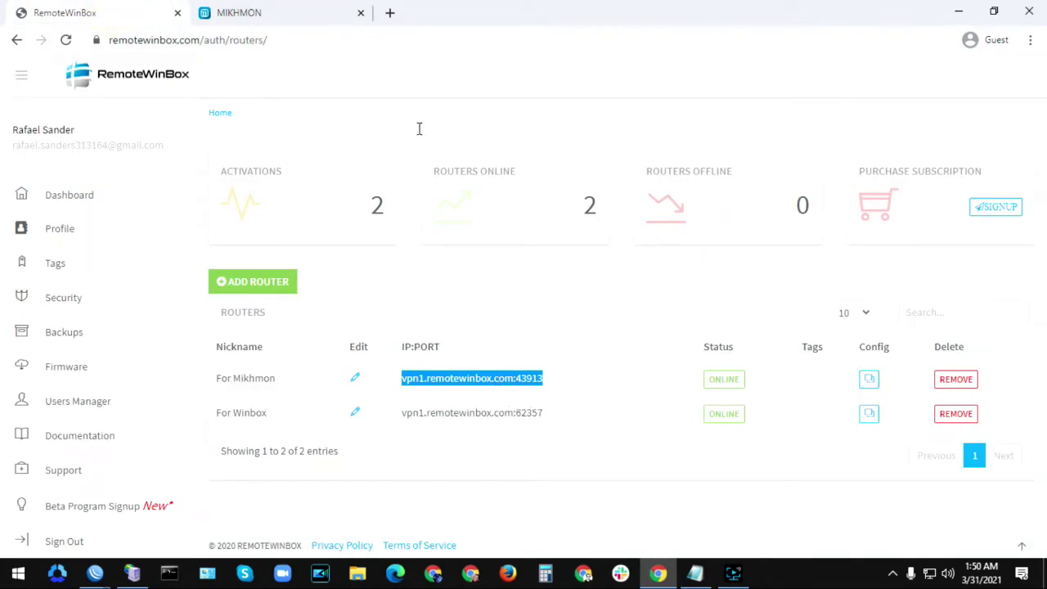
left_click(260, 10)
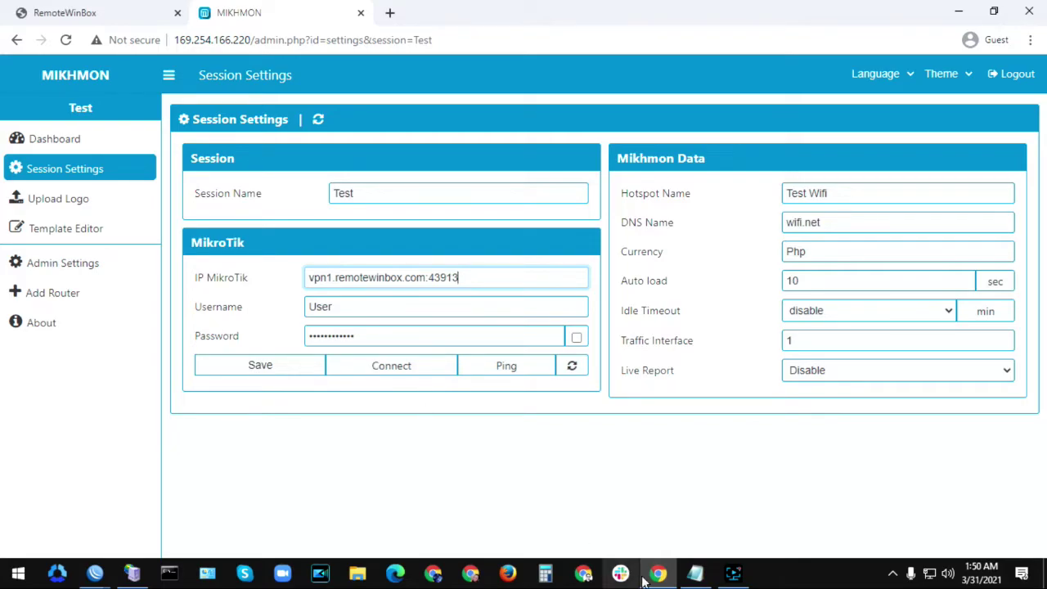
Step: Switch to the WinBox session for 192.168.2.1 and review the Remote Winbox, Remote Mikhmon and User accounts in the User List
mouse_move(95, 573)
left_click(95, 500)
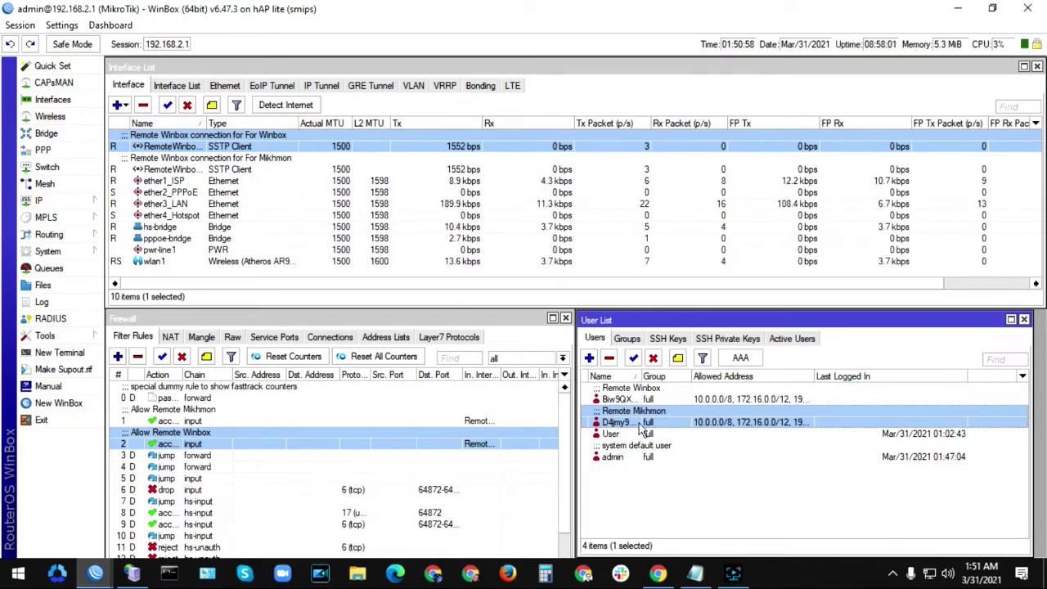
left_click(623, 398)
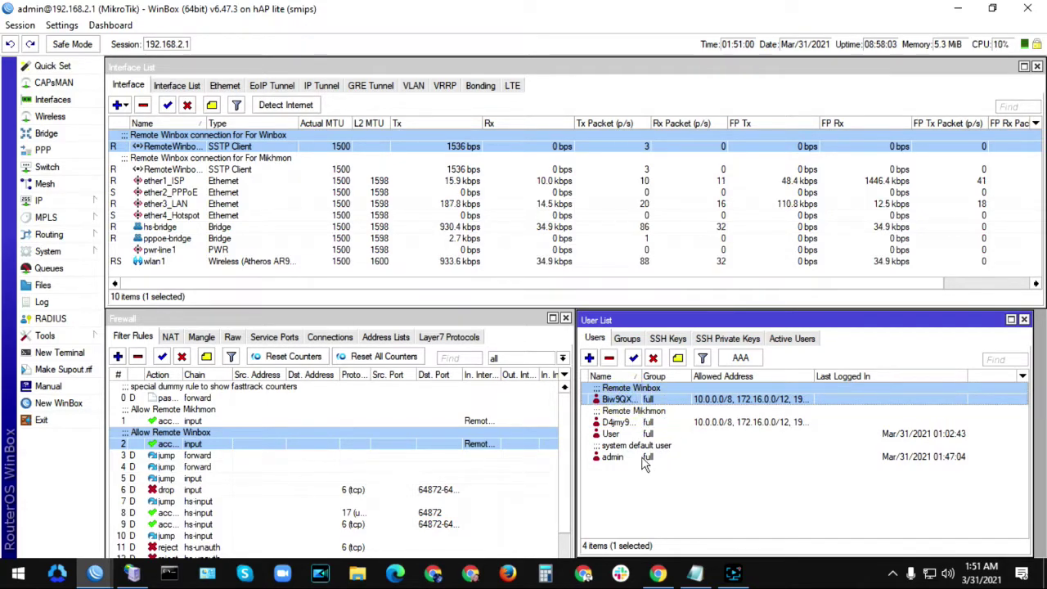
left_click(646, 434)
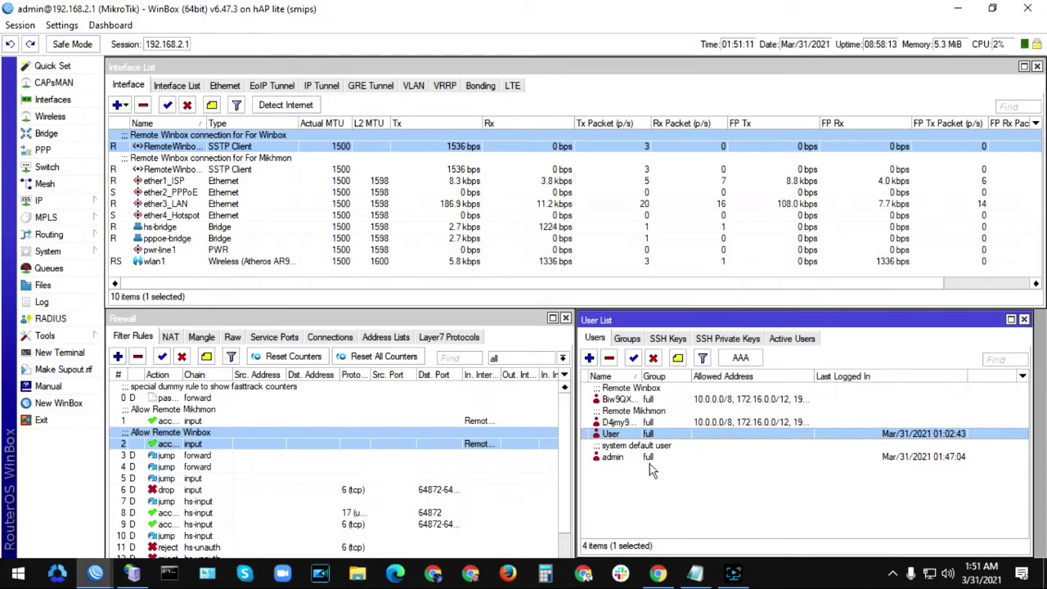
Step: Return to Mikhmon in Chrome and save the Test session settings
left_click(659, 573)
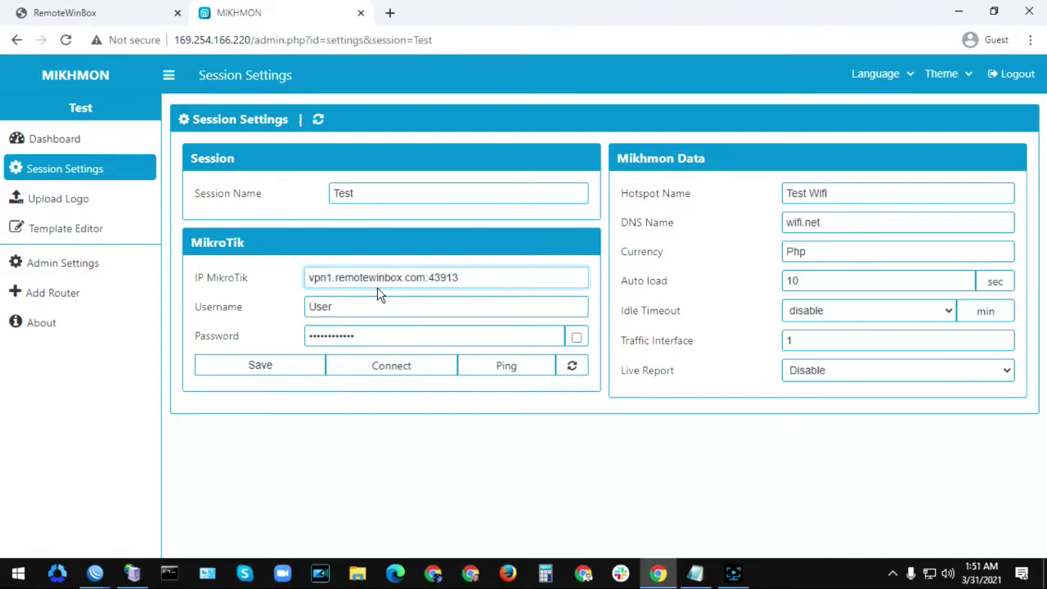
left_click(260, 371)
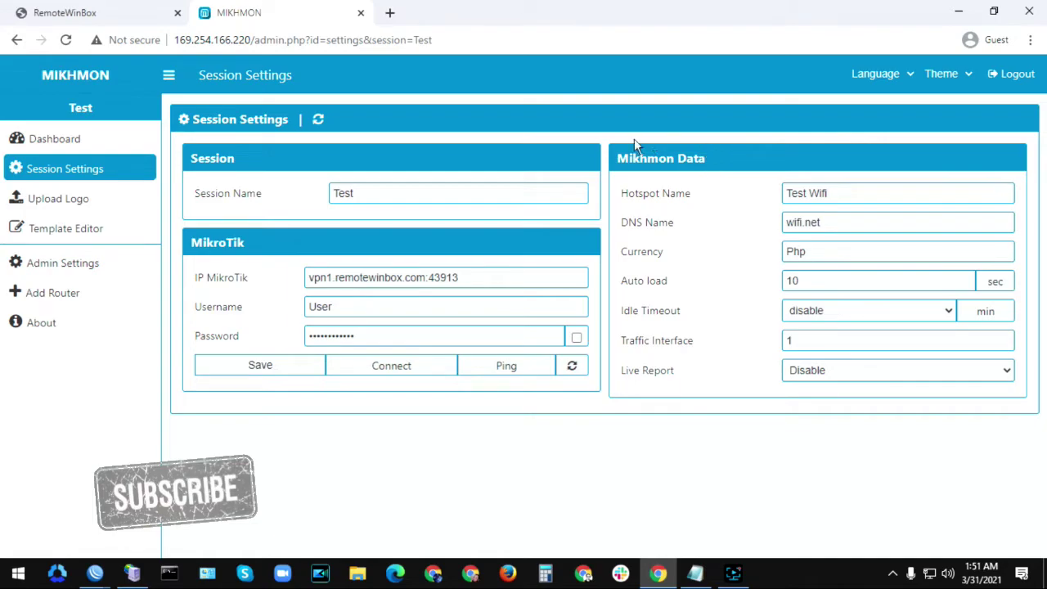
left_click(268, 375)
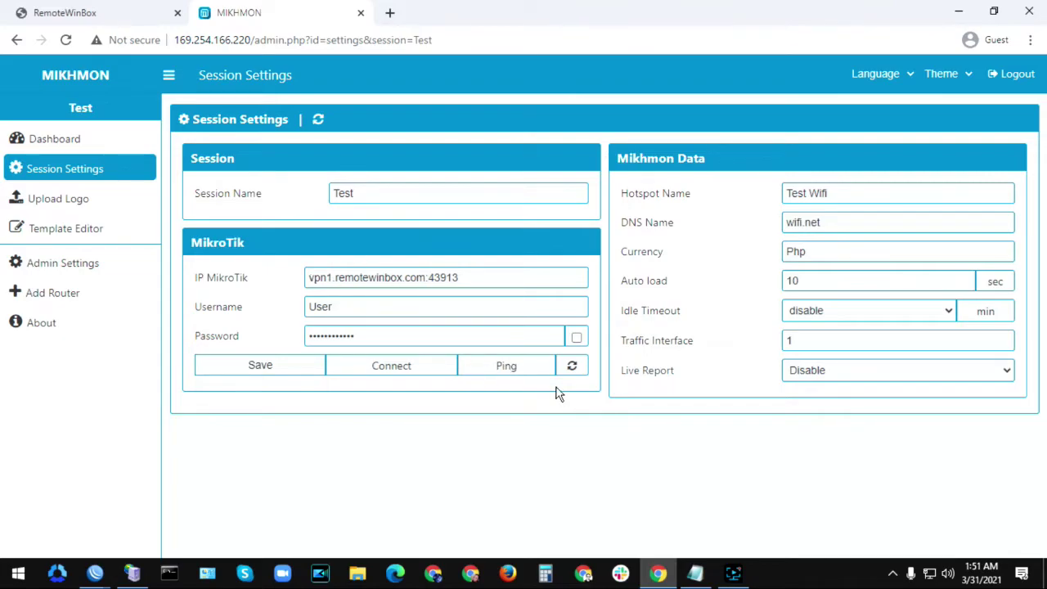
Step: Ping the MikroTik address from the Test session, close the ping test, and connect to the router
left_click(507, 367)
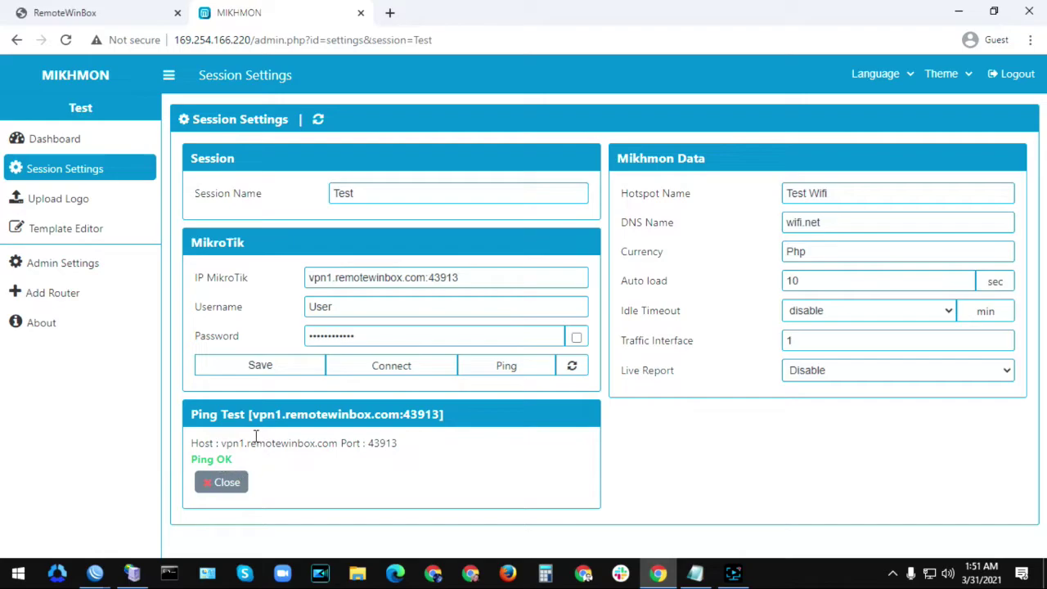
left_click(235, 485)
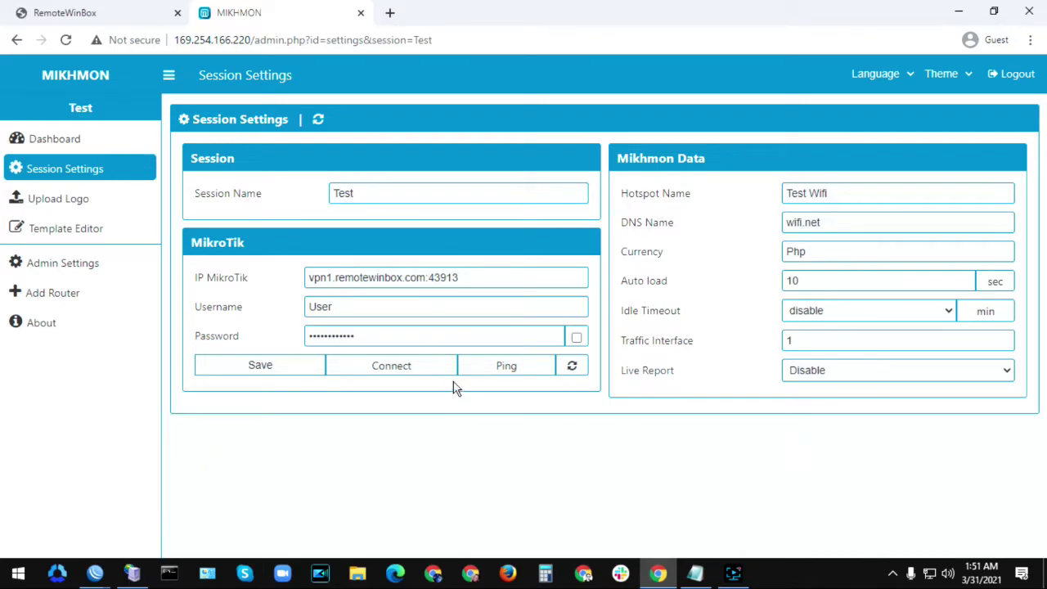
left_click(405, 371)
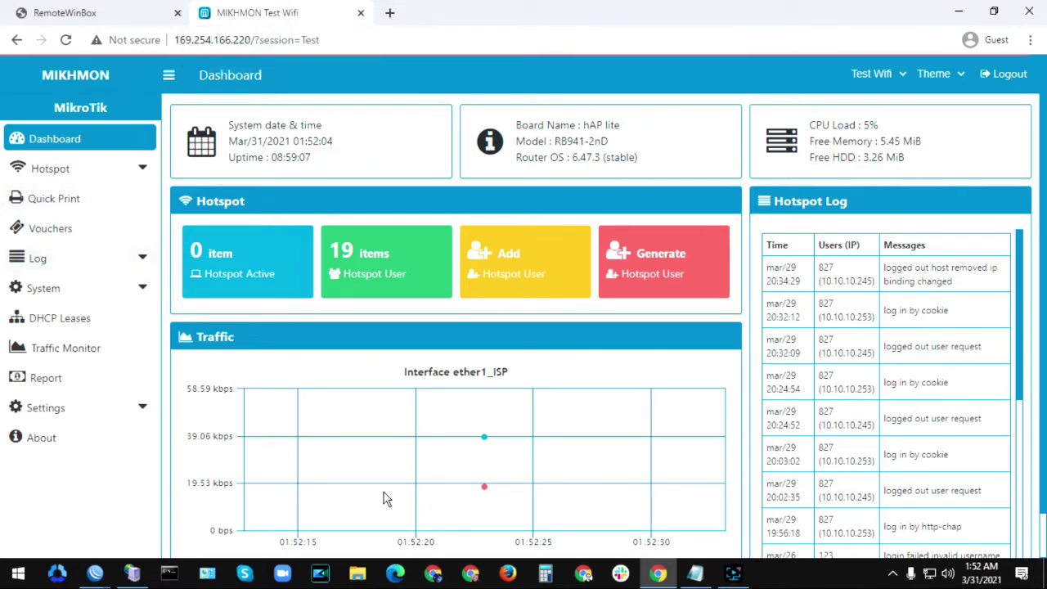
Step: Check the User List in WinBox, and return to Chrome to view the router list on the RemoteWinBox dashboard
left_click(660, 576)
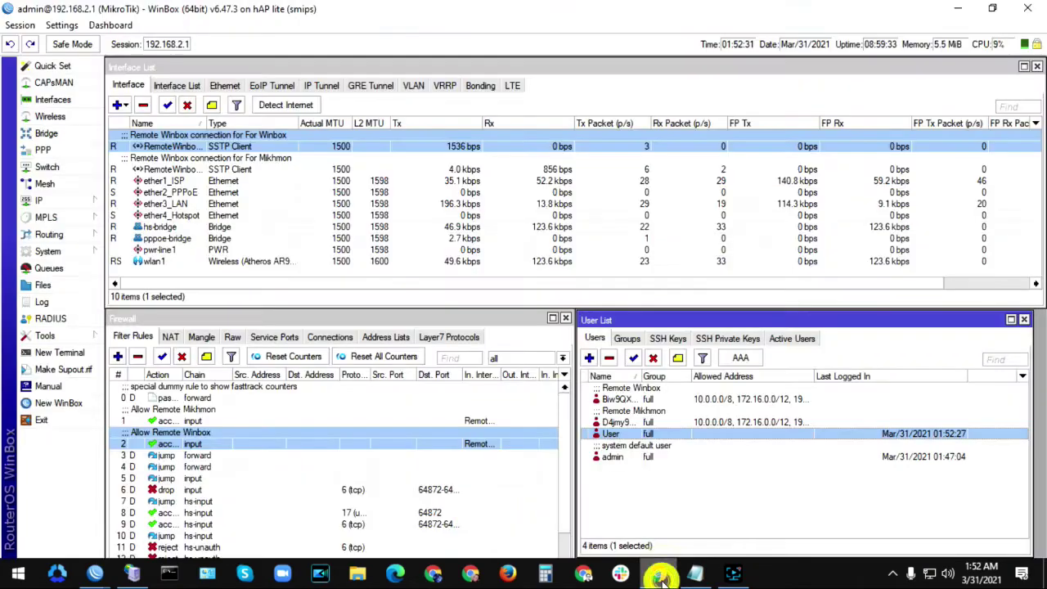
left_click(659, 576)
left_click(106, 10)
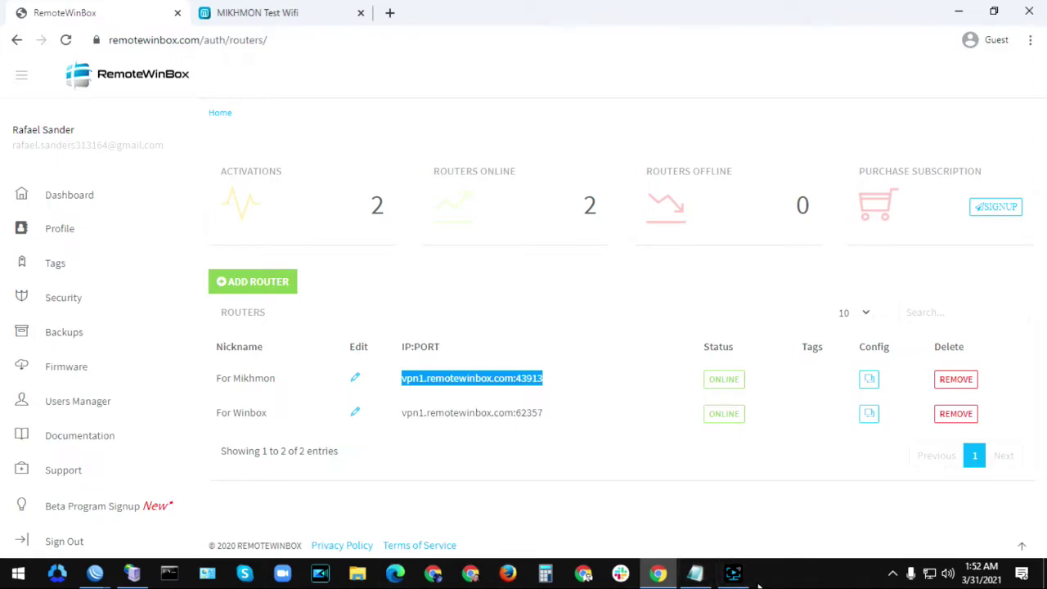
mouse_move(734, 577)
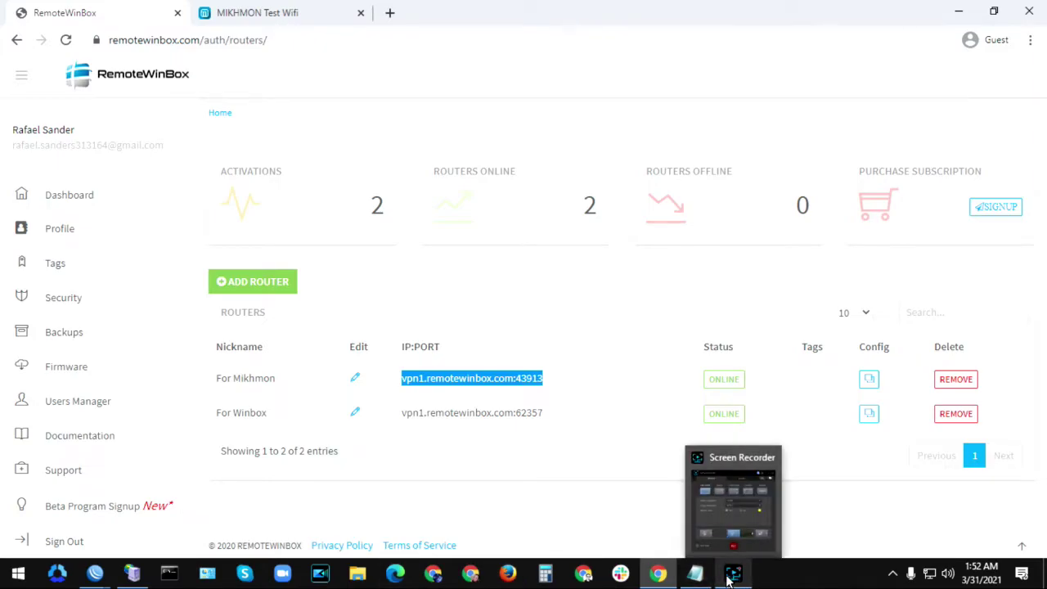
Step: Return to the Mikhmon dashboard and open the list of hotspot user profiles
left_click(209, 7)
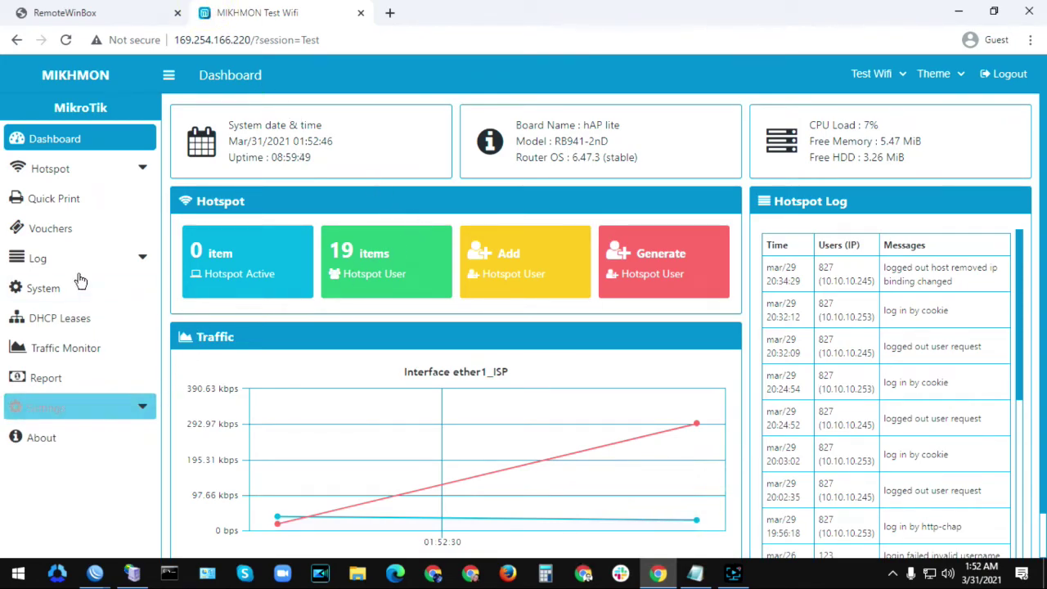
left_click(76, 193)
left_click(75, 169)
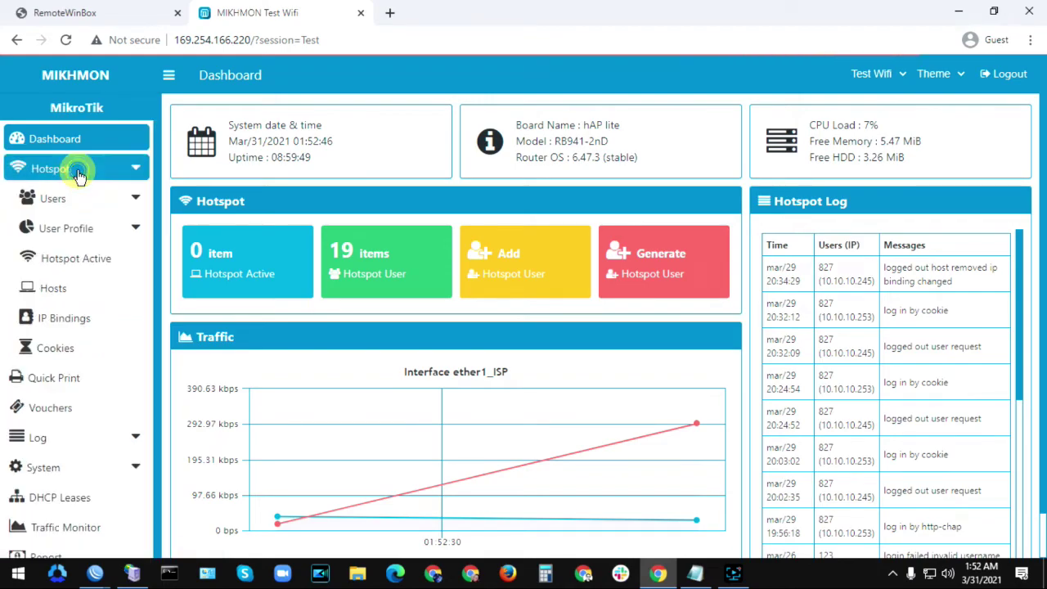
left_click(76, 228)
left_click(72, 262)
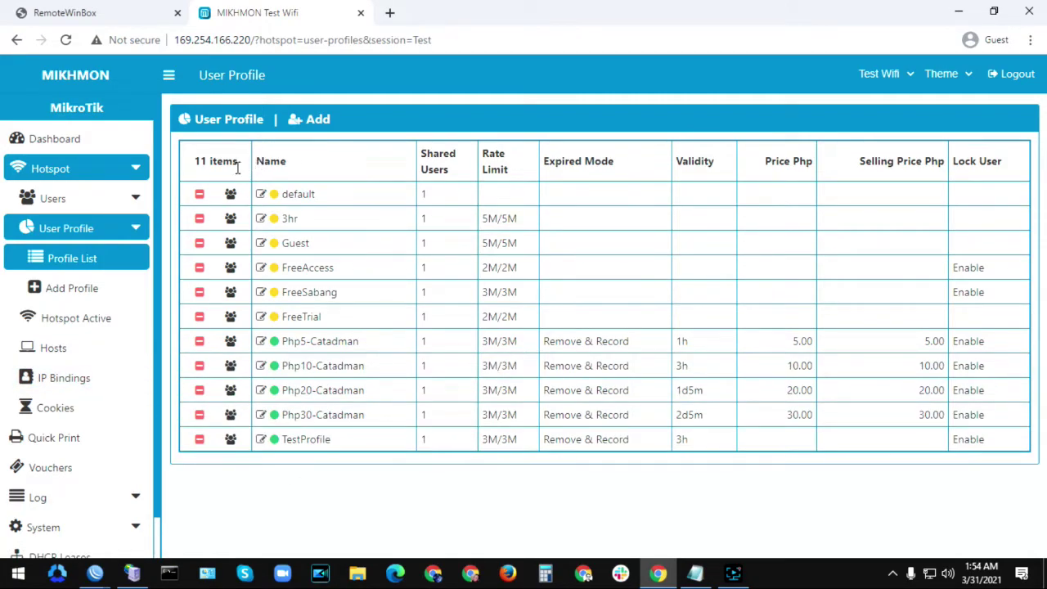
Step: Open Mikhmon's selling report for March 2021
scroll(89, 381, "down", 1)
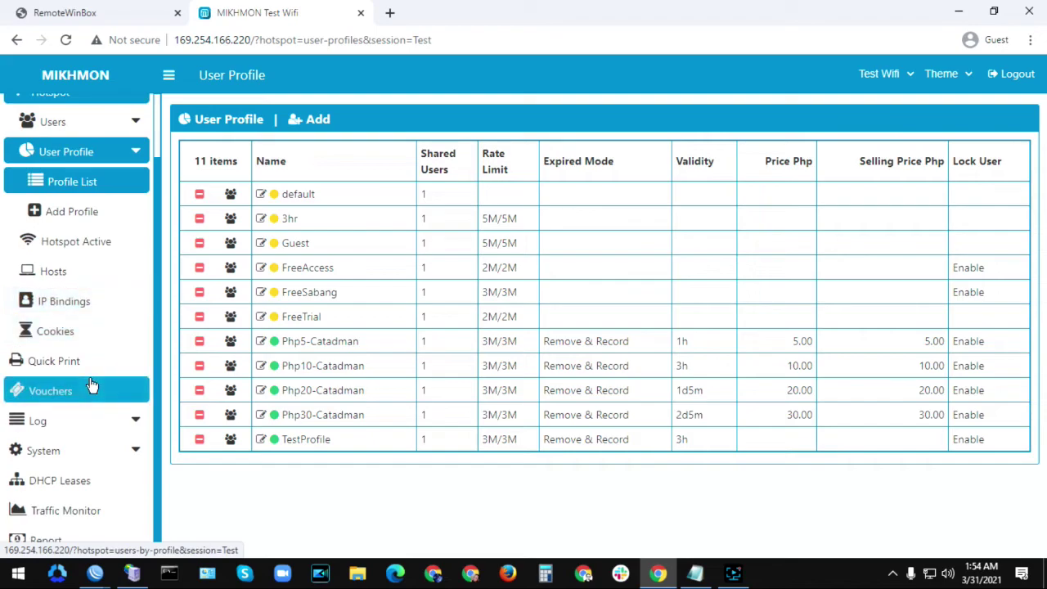
scroll(81, 343, "down", 1)
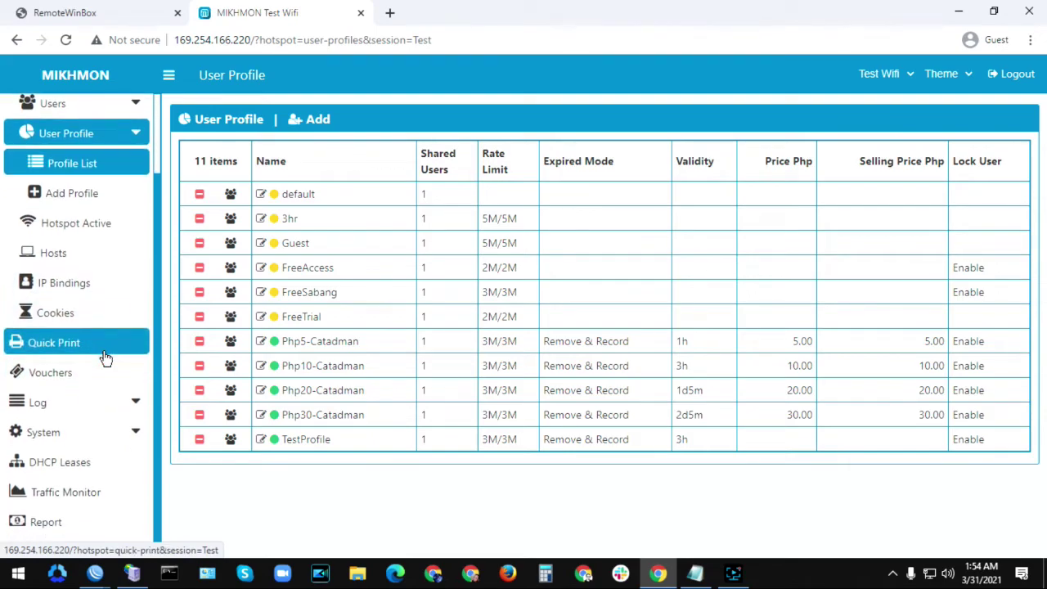
left_click(69, 528)
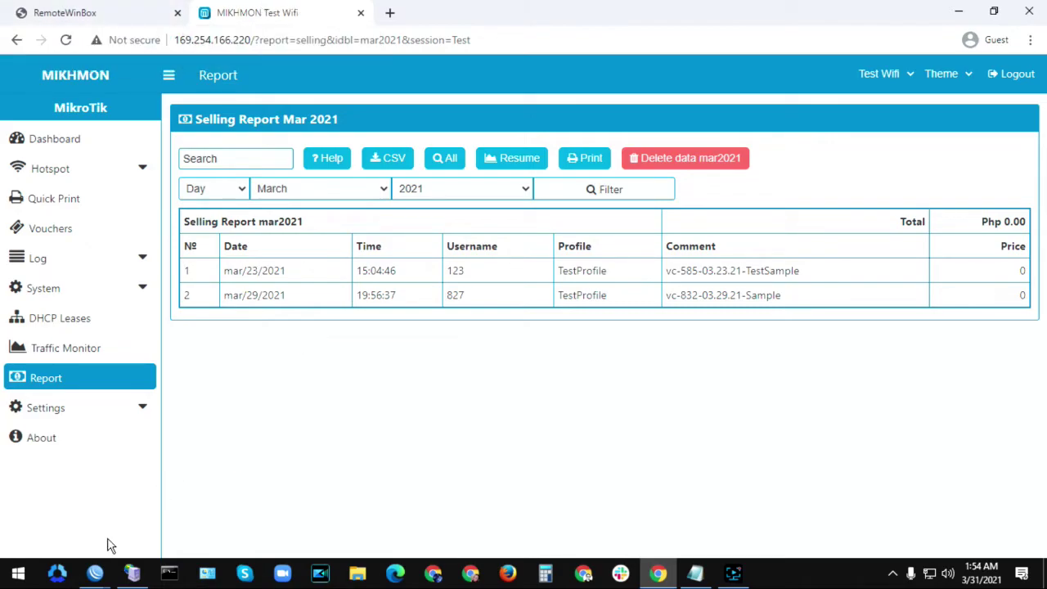
Step: Preview the open WinBox sessions, and go back to the RemoteWinBox router list in Chrome
mouse_move(95, 573)
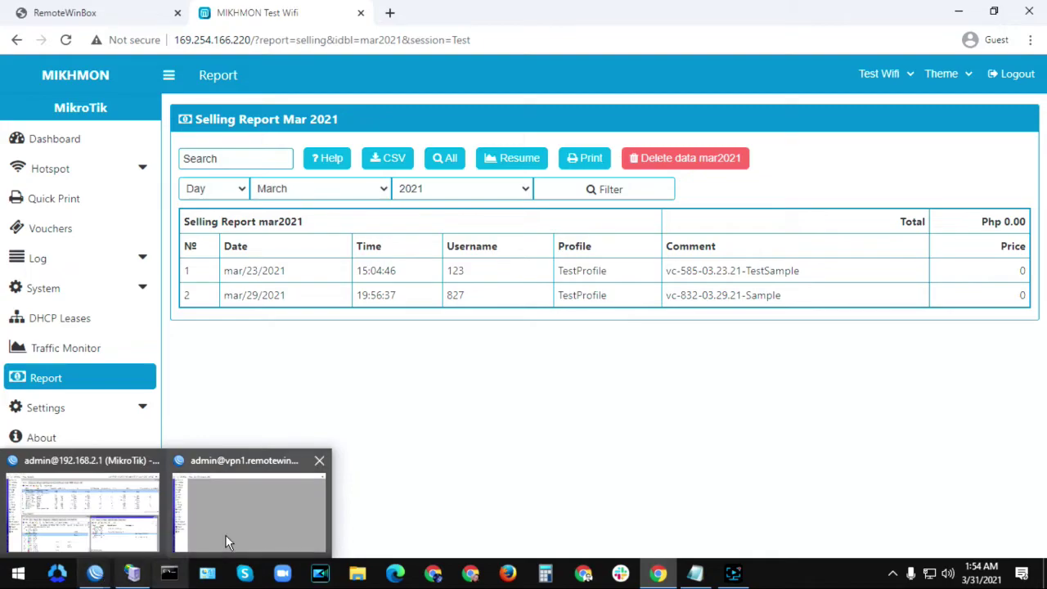
left_click(656, 574)
left_click(657, 575)
left_click(82, 12)
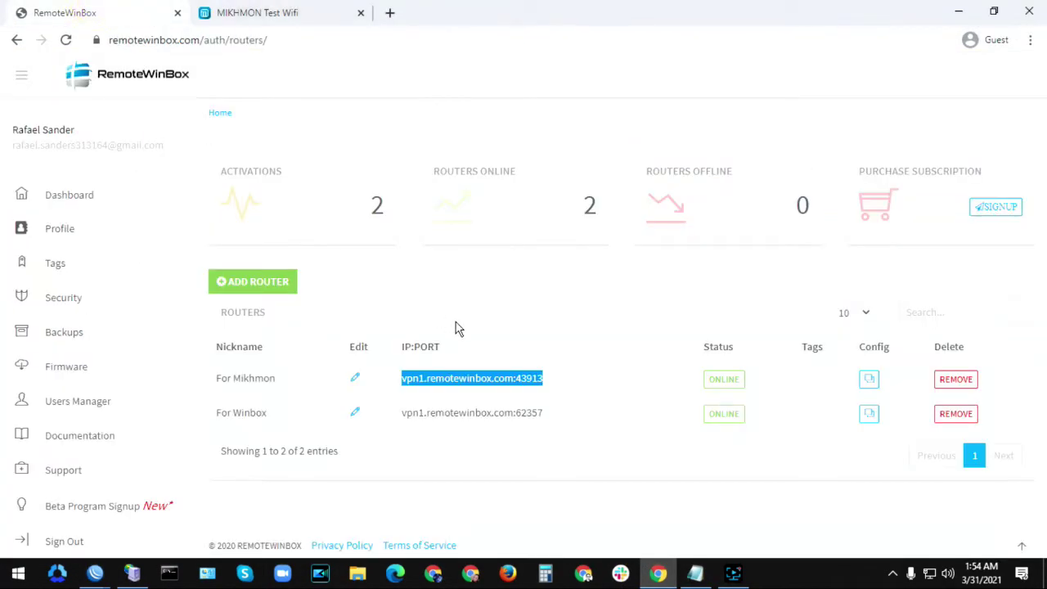